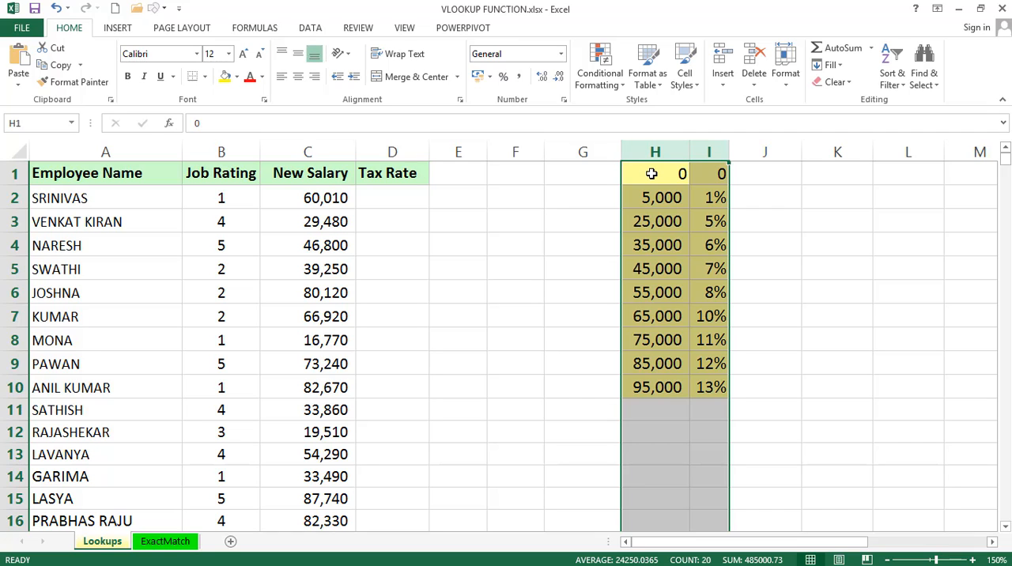
Copy the tax table H1:I10 and paste it transposed starting at cell L1
left_click(651, 173)
key("ctrl+a")
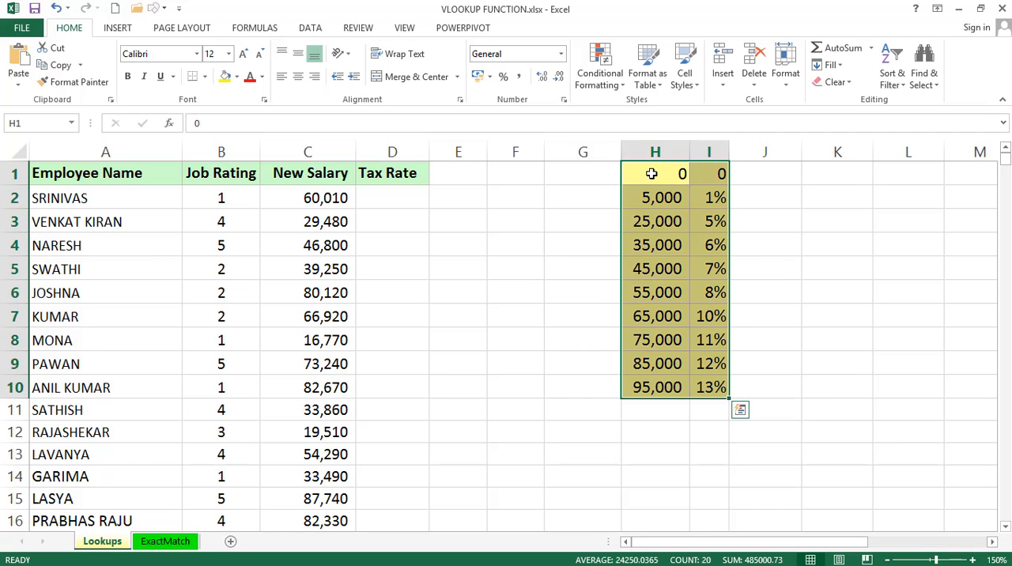
key("ctrl+c")
key("Right")
key("Right")
key("Right")
key("Right")
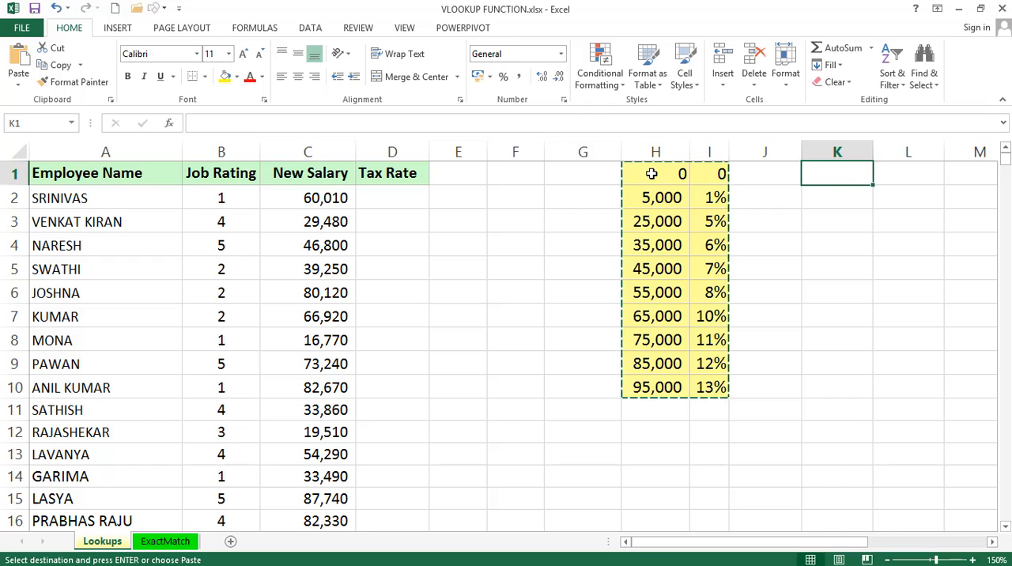
key("alt+e")
key("s")
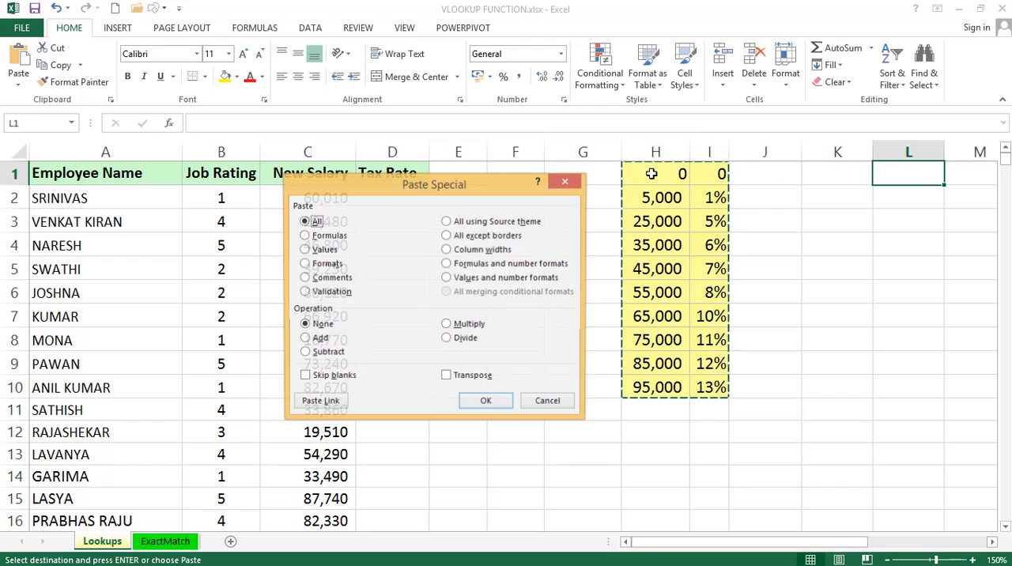
key("e")
key("Return")
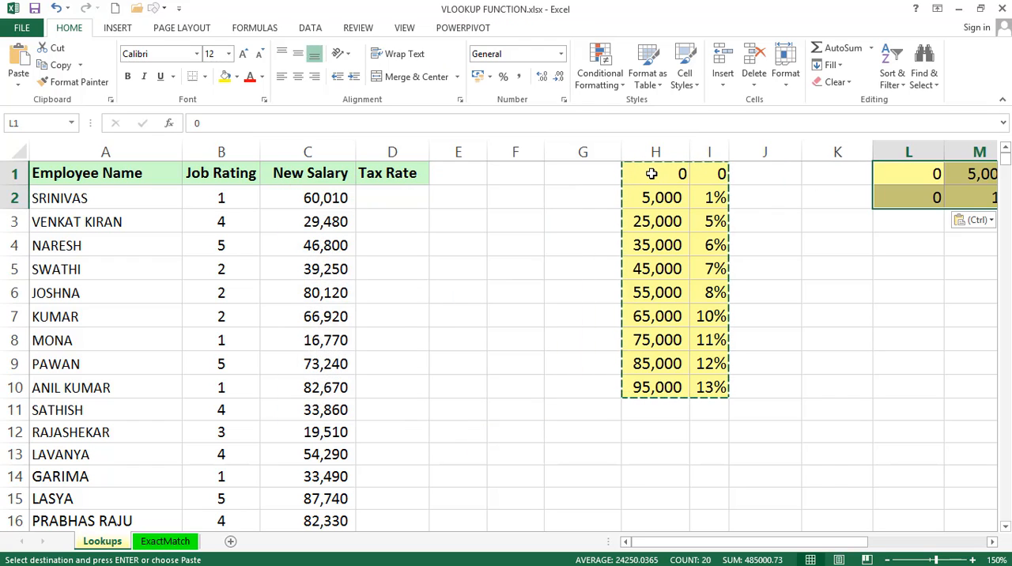
left_click_drag(850, 543, 970, 535)
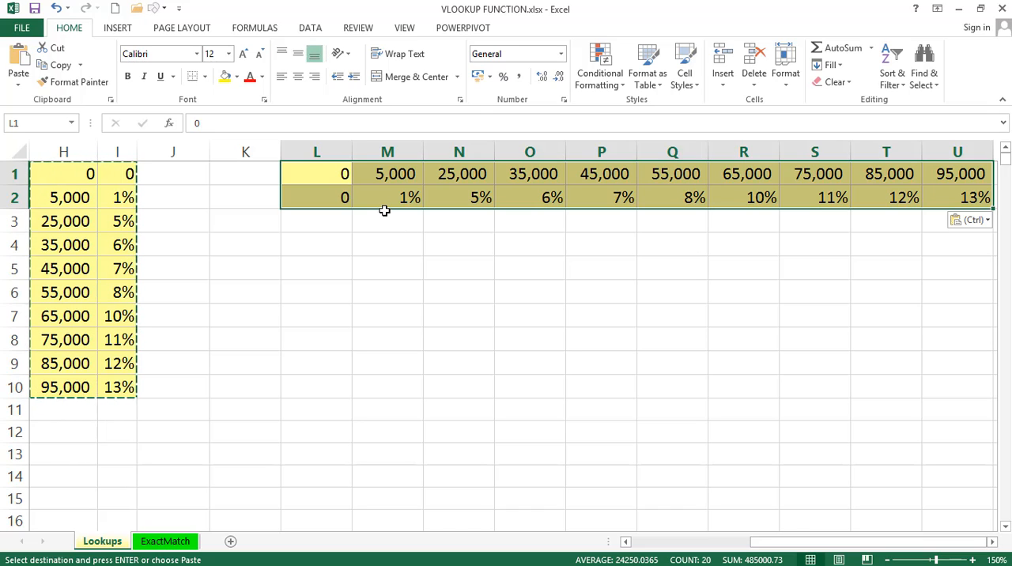
Undo the transposed paste, cancel the copy selection and return to cell A1
key("ctrl+z")
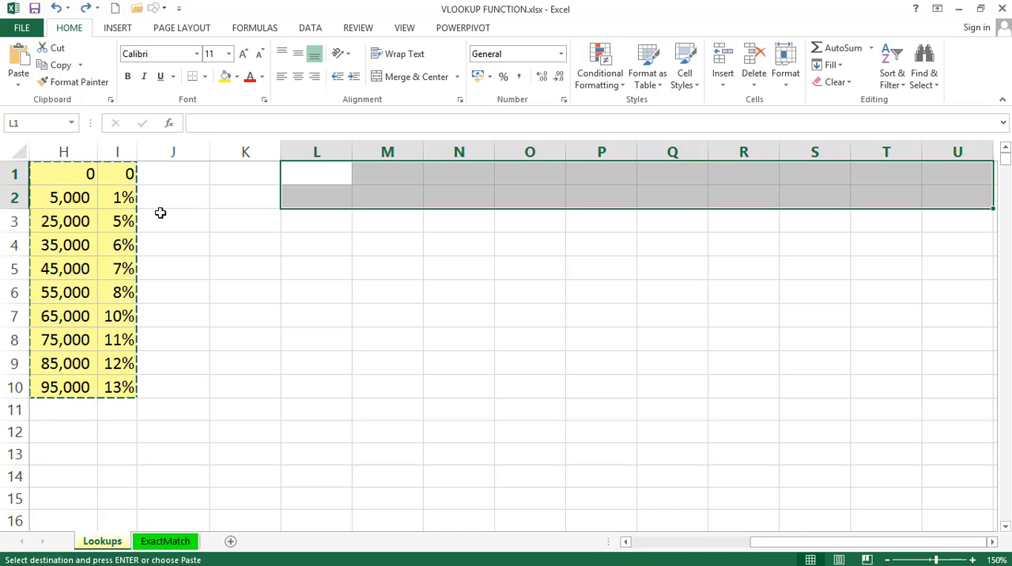
key("Escape")
key("Left")
key("Left")
key("Left")
key("Left")
key("Left")
key("Left")
key("Left")
key("Left")
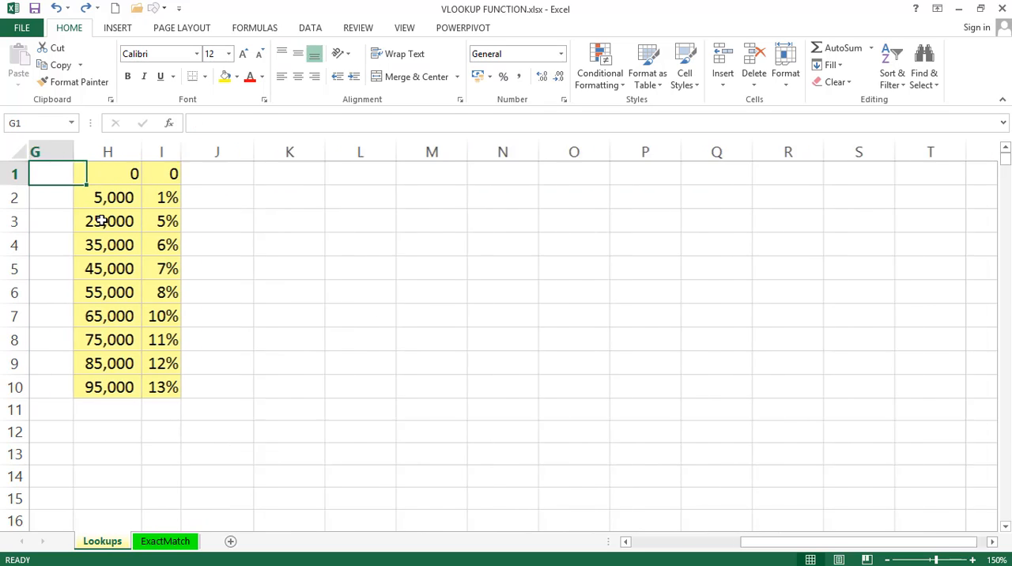
key("Left")
key("Left")
key("Left")
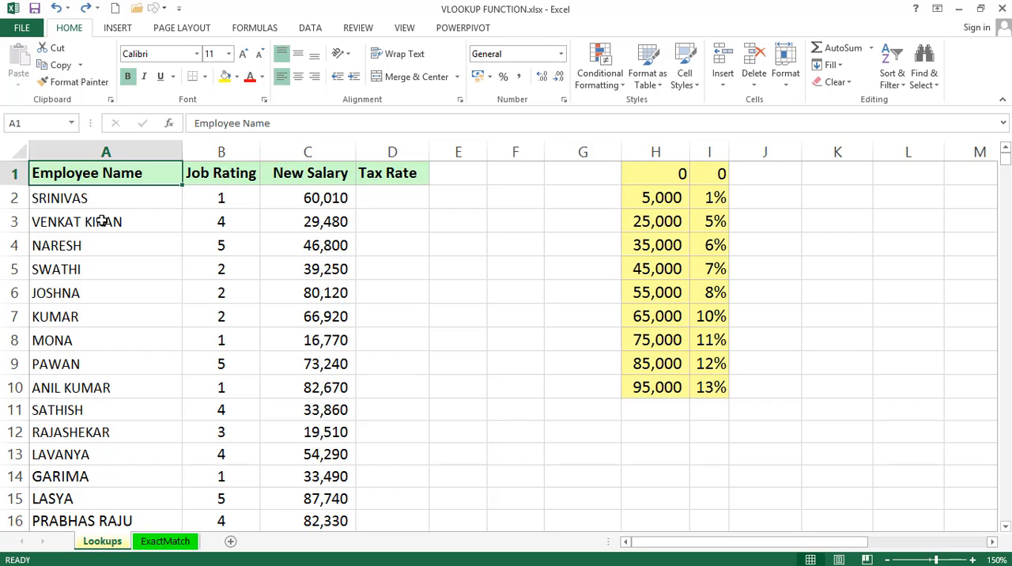
Review the Employee Name, Job Rating, New Salary and Tax Rate columns of the employee table
left_click(400, 203)
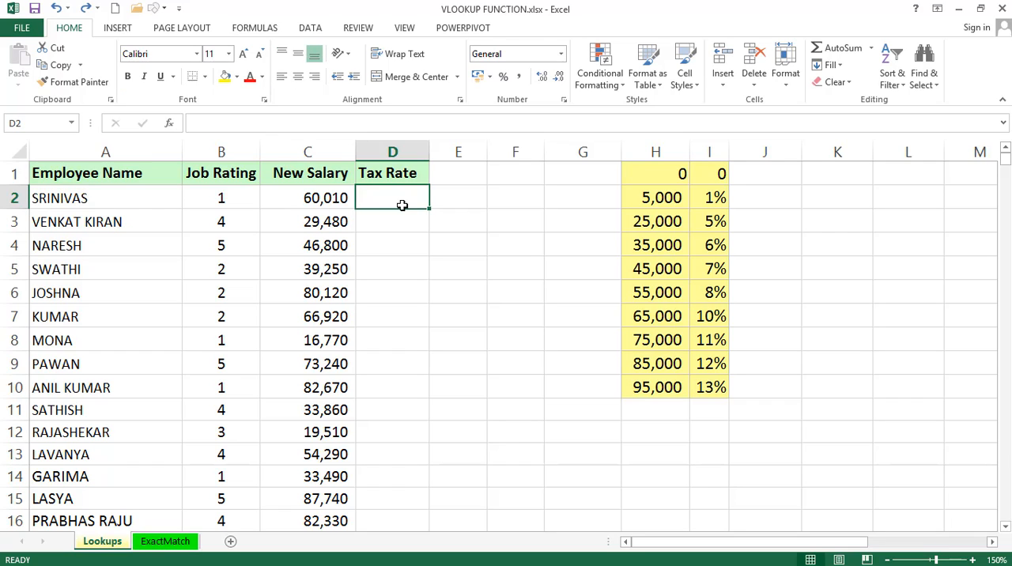
left_click(110, 150)
left_click(226, 150)
left_click(309, 150)
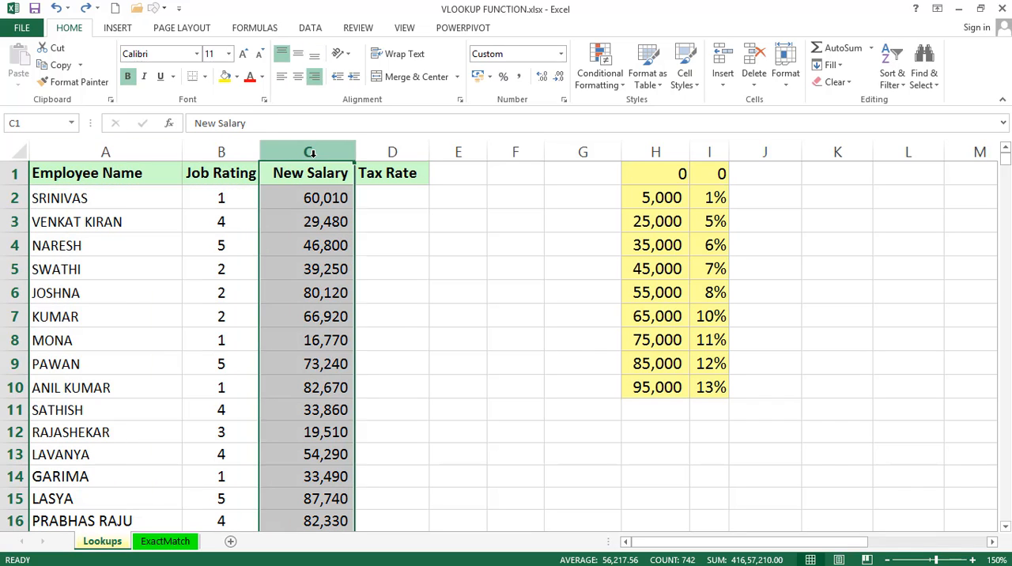
left_click(394, 153)
left_click(384, 193)
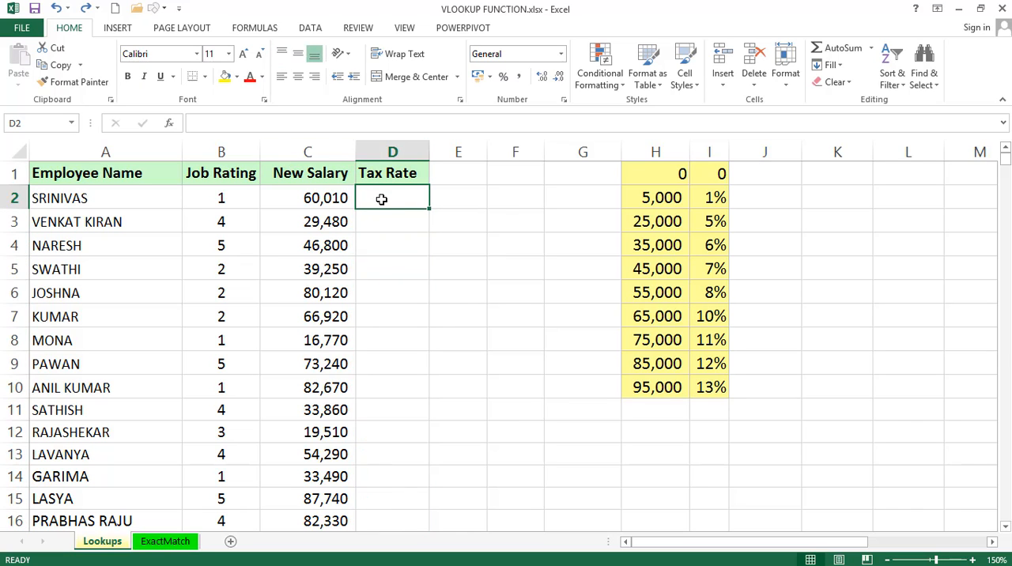
Examine the salary thresholds in column H alongside their matching tax rates in column I, from the first row to the last
left_click(666, 174)
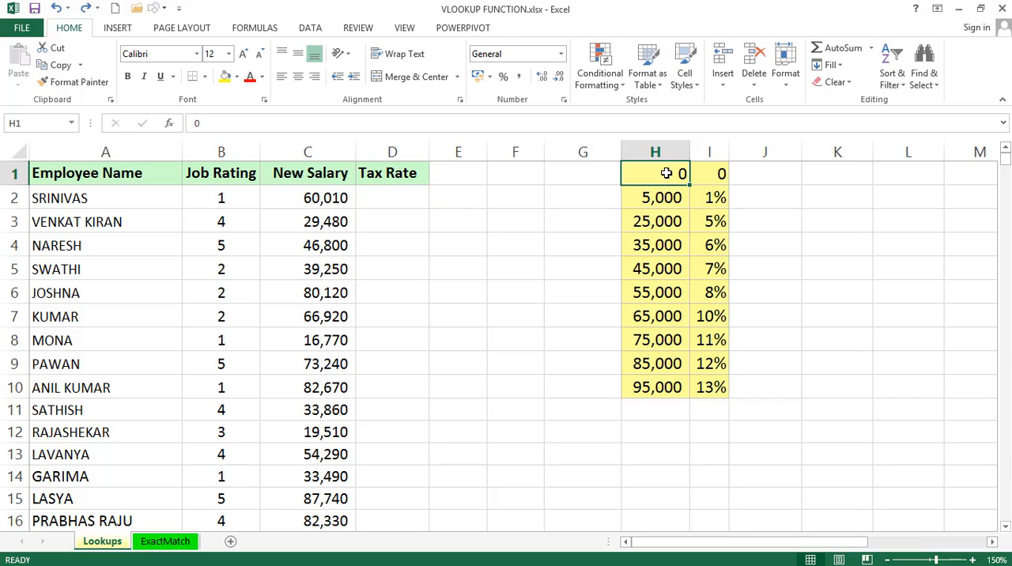
key("Right")
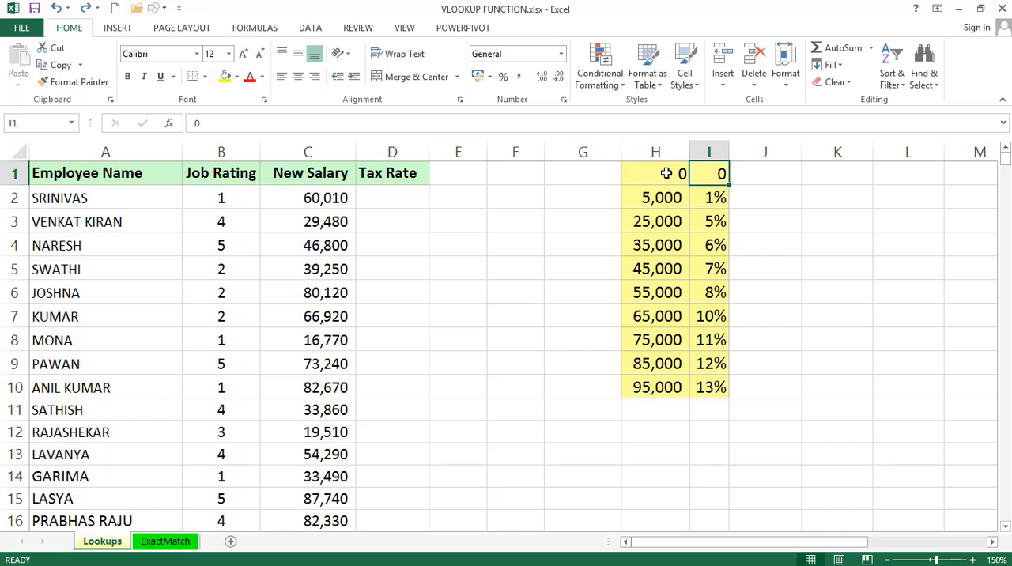
left_click(652, 202)
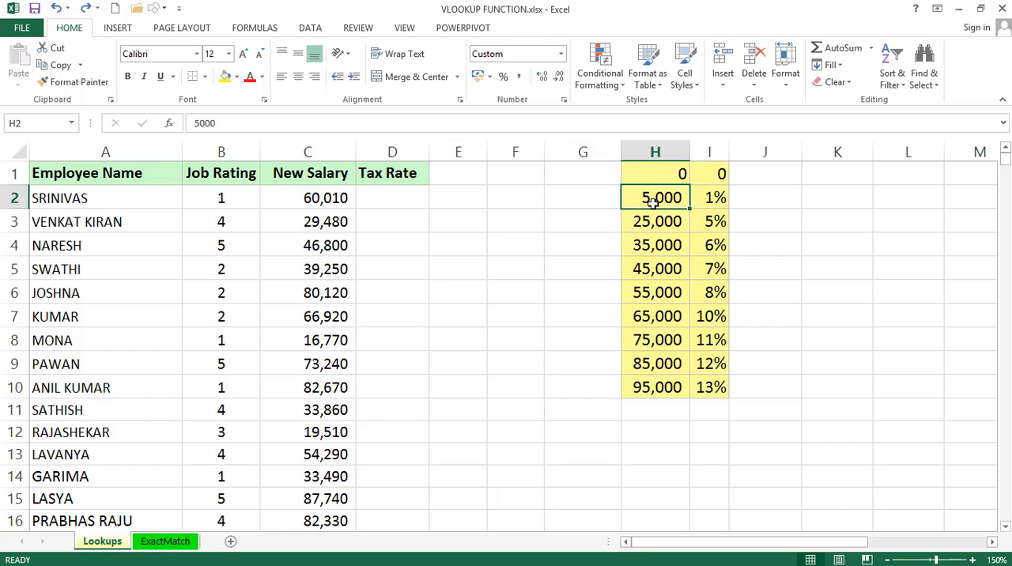
left_click(714, 198)
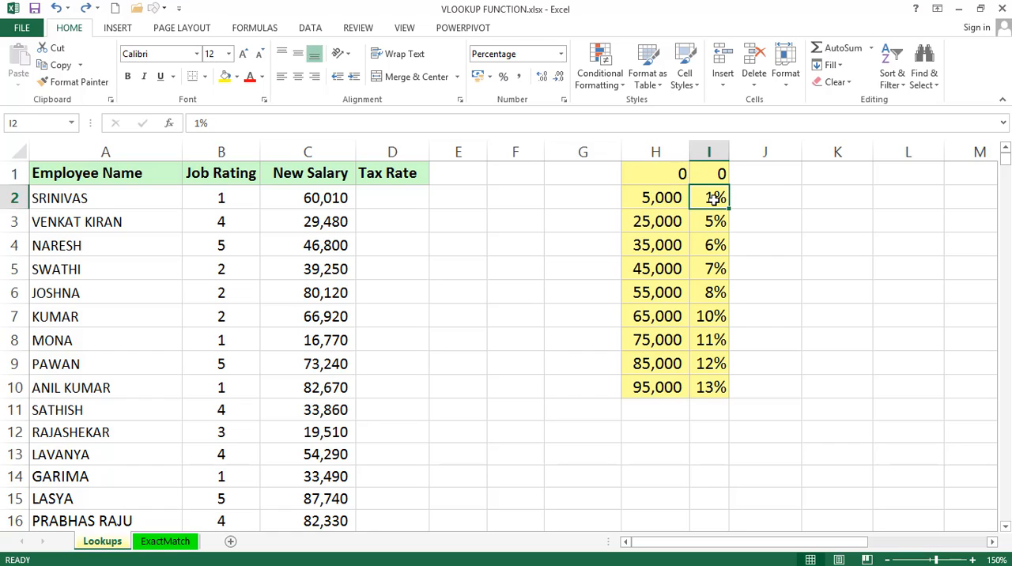
left_click(656, 219)
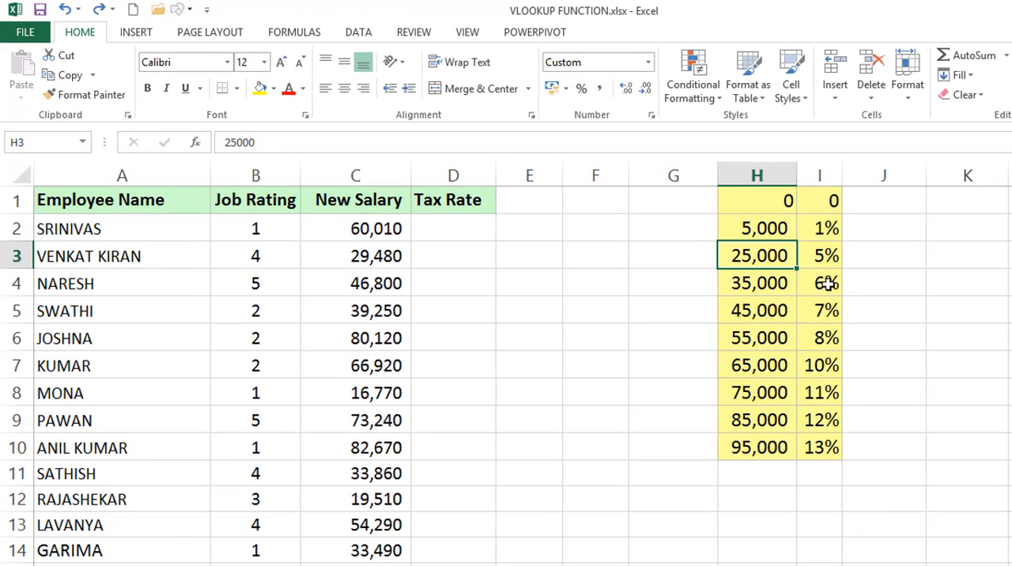
left_click(754, 447)
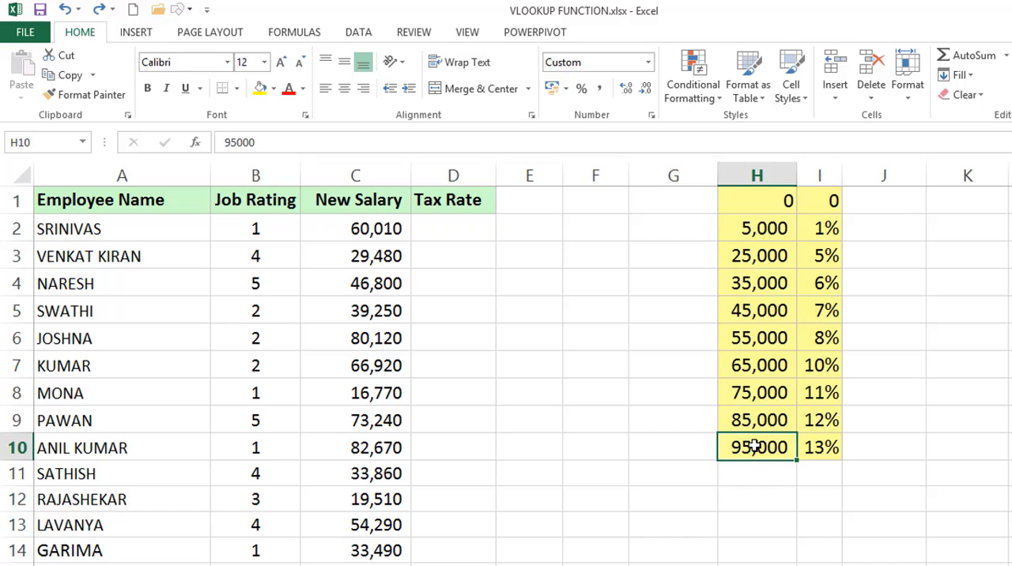
left_click(814, 447)
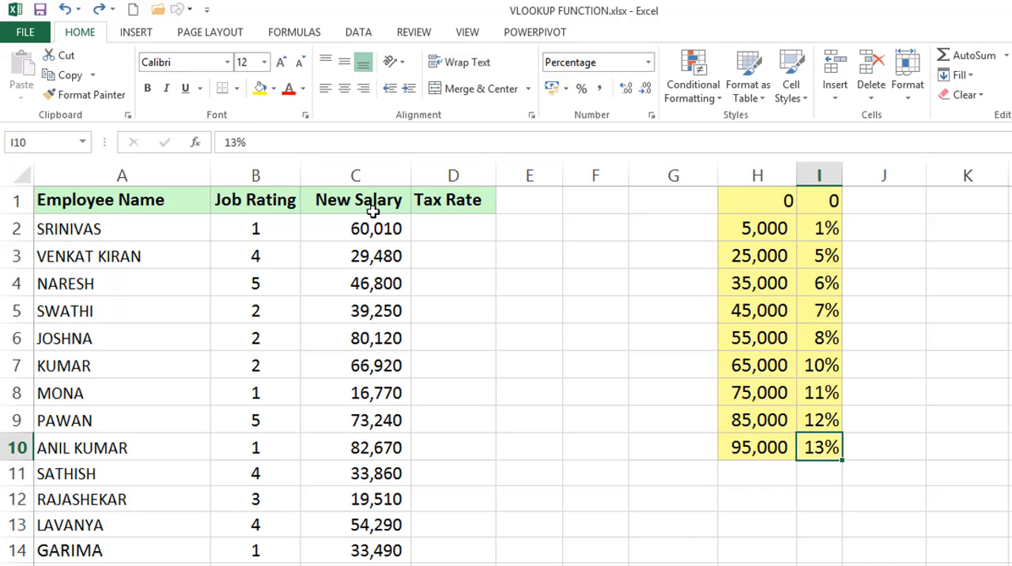
Compare the New Salary values with the salary brackets in column H, including the bracket that covers the salary in C2
left_click(374, 168)
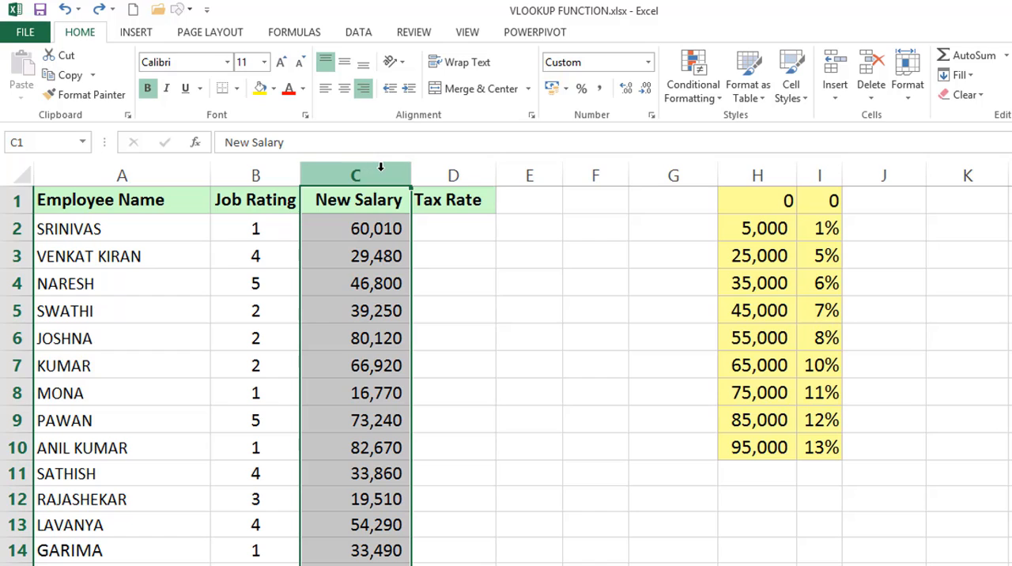
left_click_drag(749, 209, 751, 226)
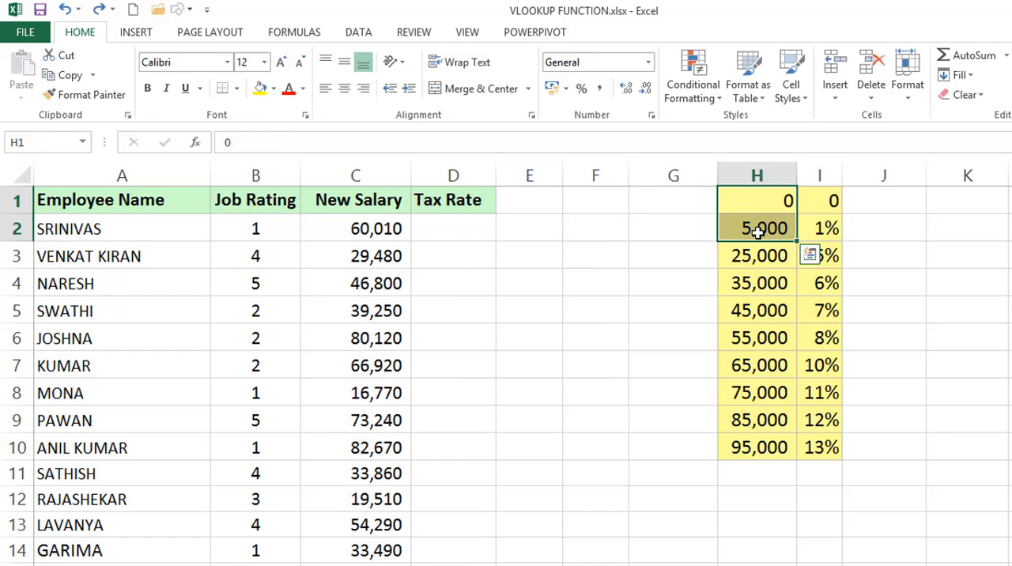
left_click(822, 200)
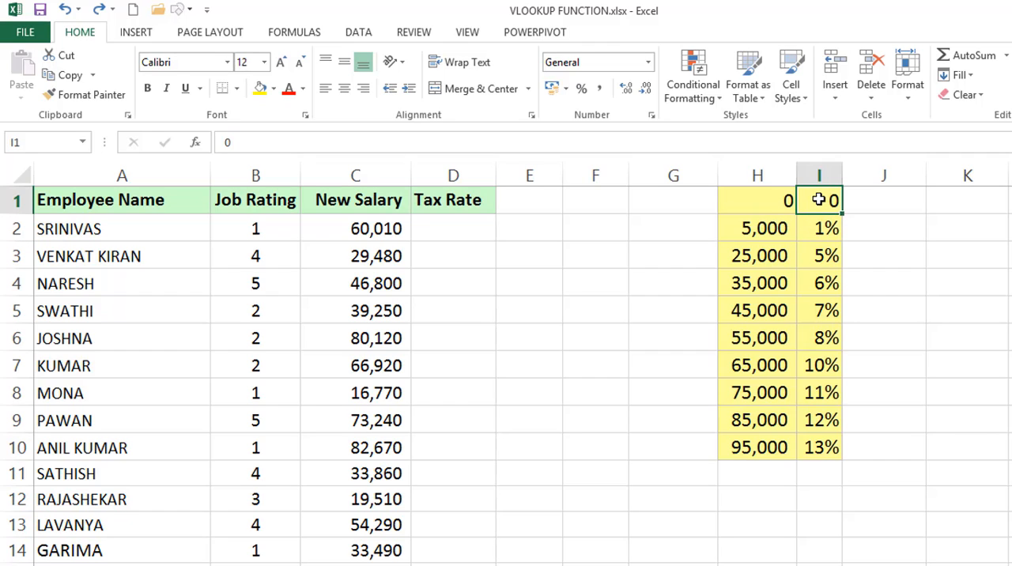
left_click_drag(749, 227, 746, 253)
left_click(830, 228)
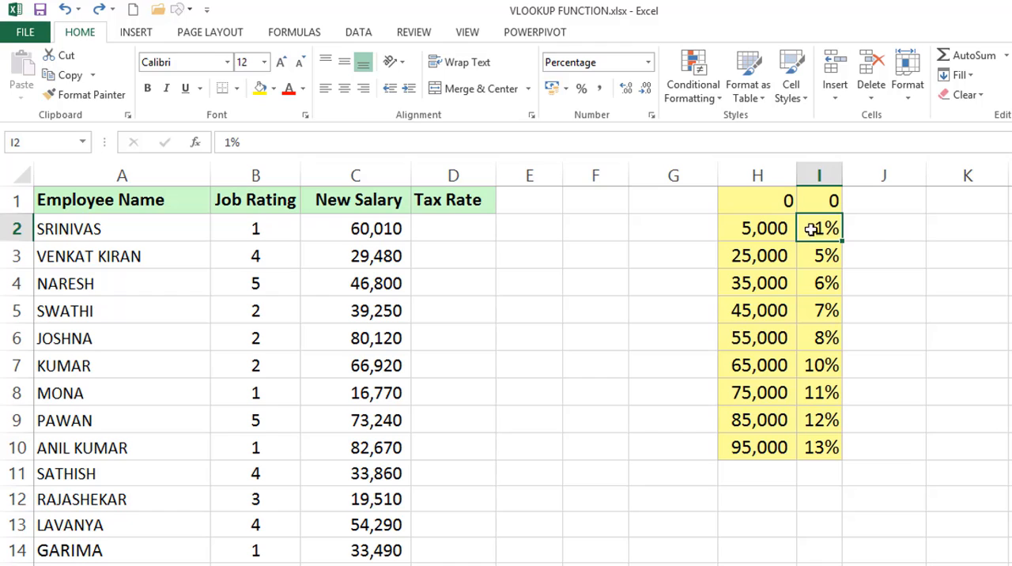
left_click_drag(748, 255, 747, 280)
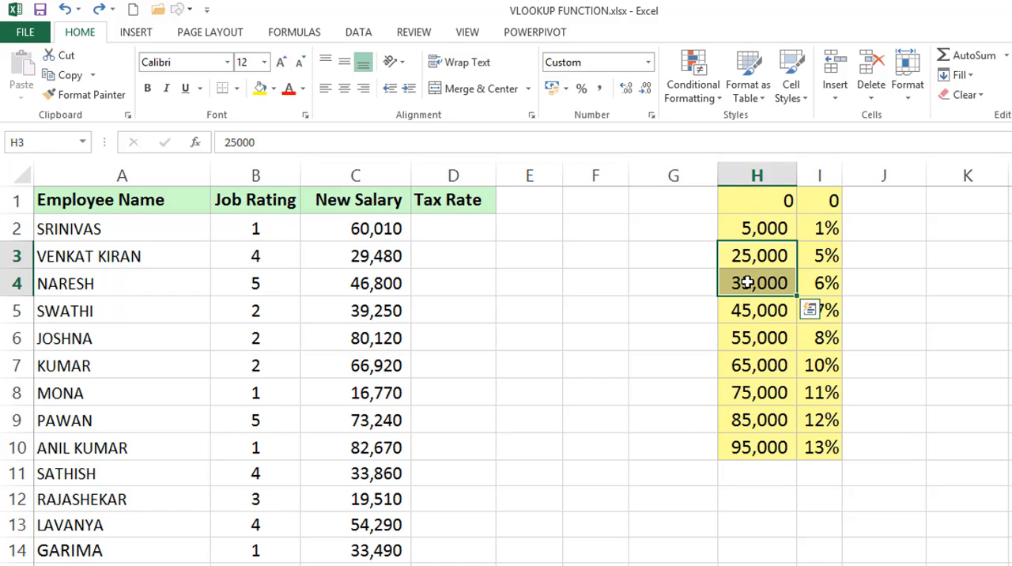
left_click(822, 254)
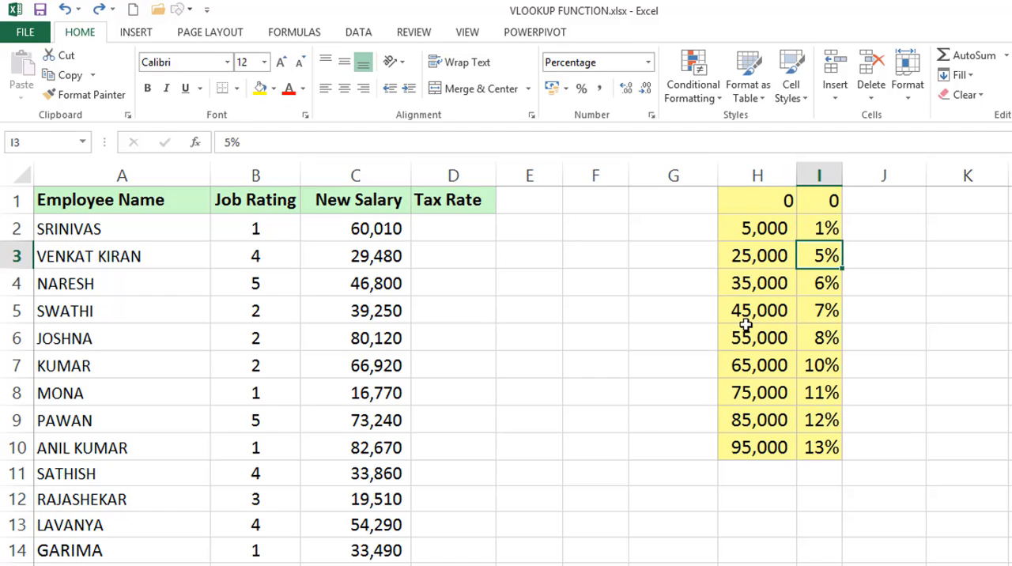
left_click(362, 225)
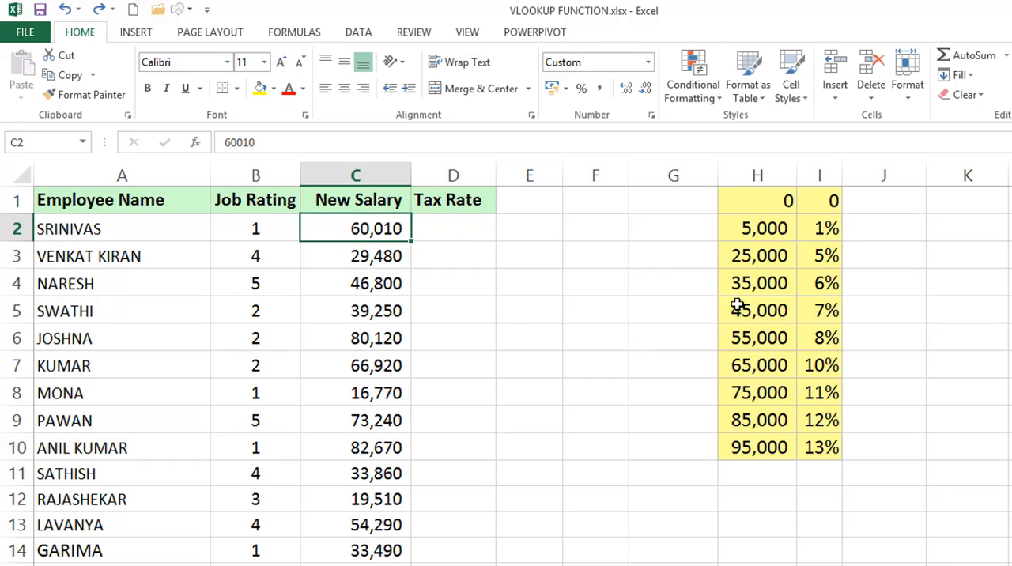
left_click_drag(758, 338, 757, 362)
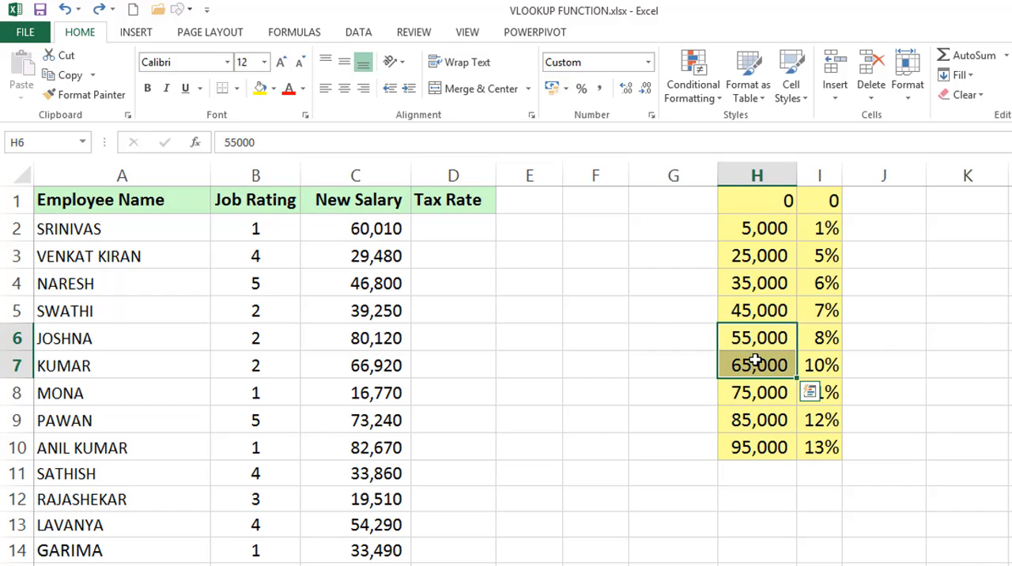
Enter the formula =VLOOKUP(C2,H1:I10,2) in Tax Rate cell D2
left_click(450, 227)
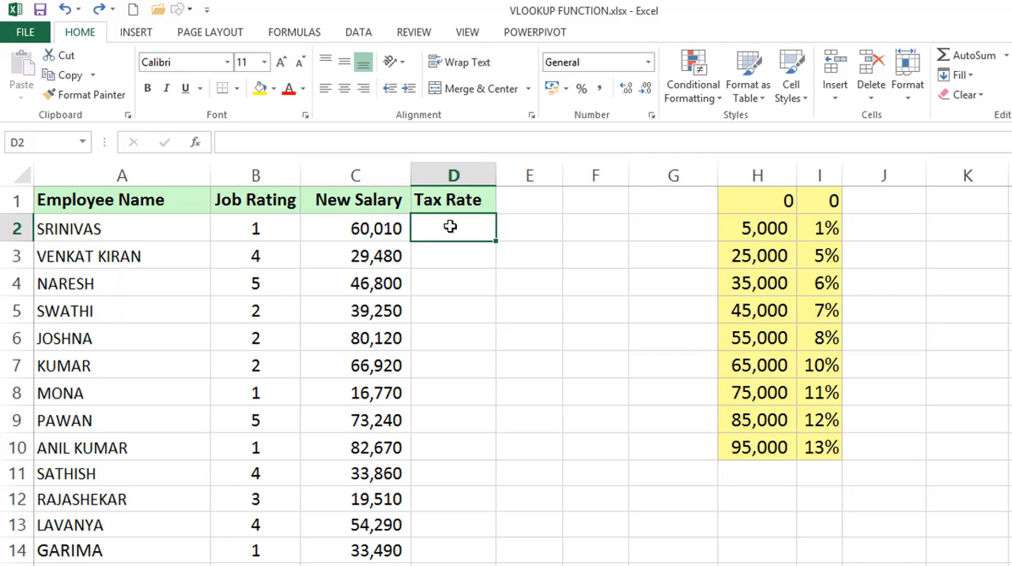
type("=")
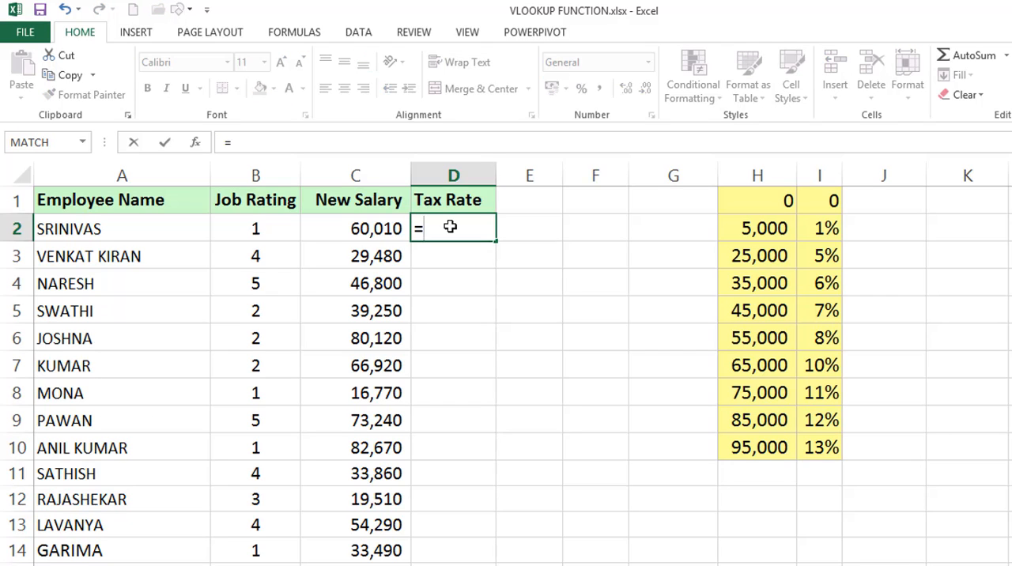
type("VLO")
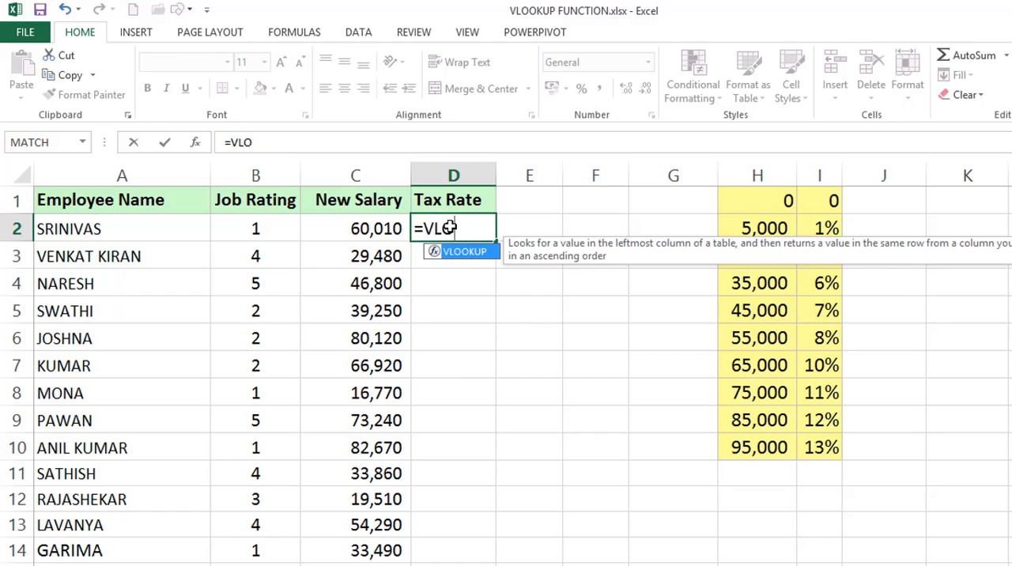
key("Tab")
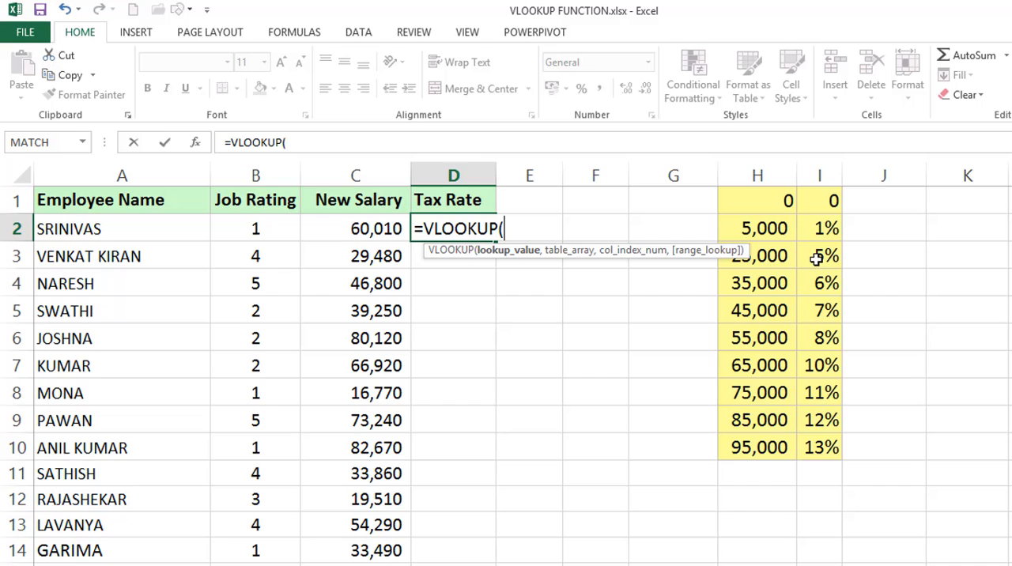
left_click(370, 230)
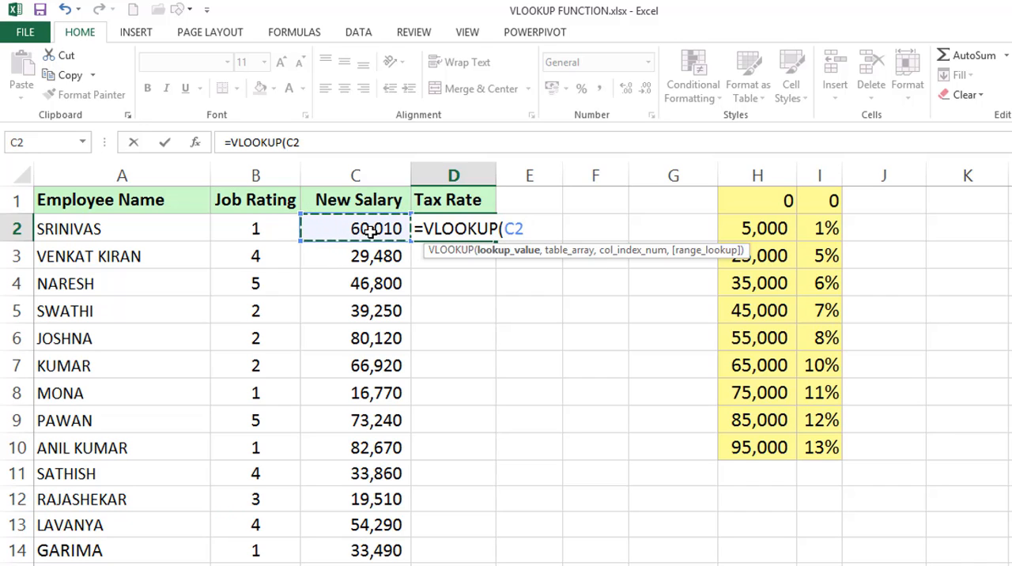
type(",")
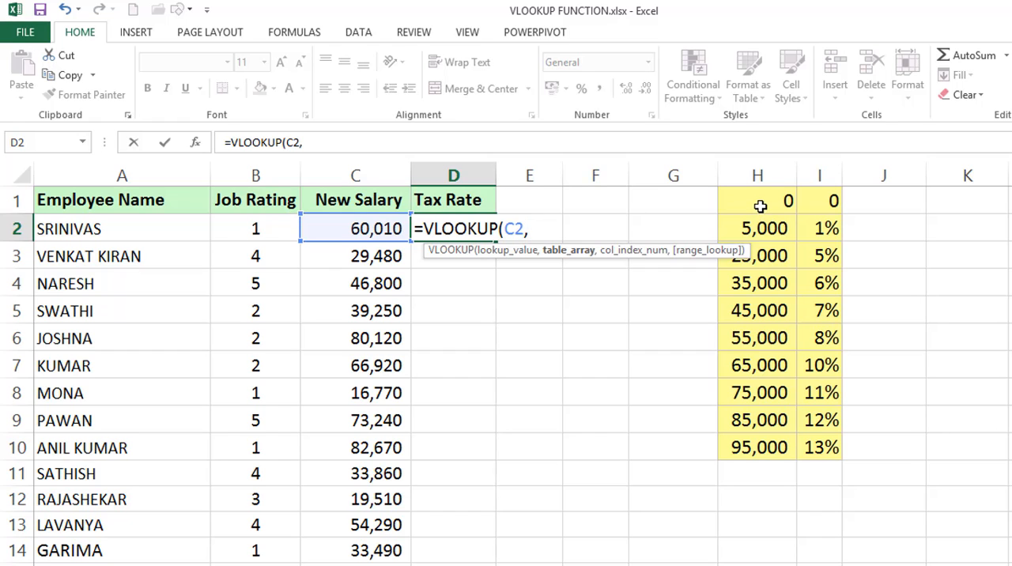
left_click_drag(760, 206, 795, 438)
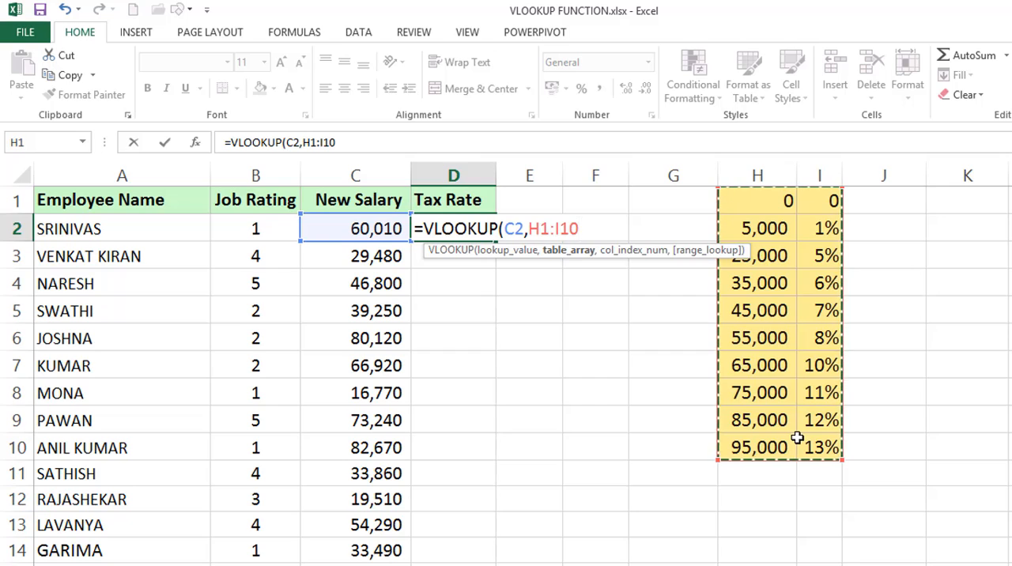
type(",")
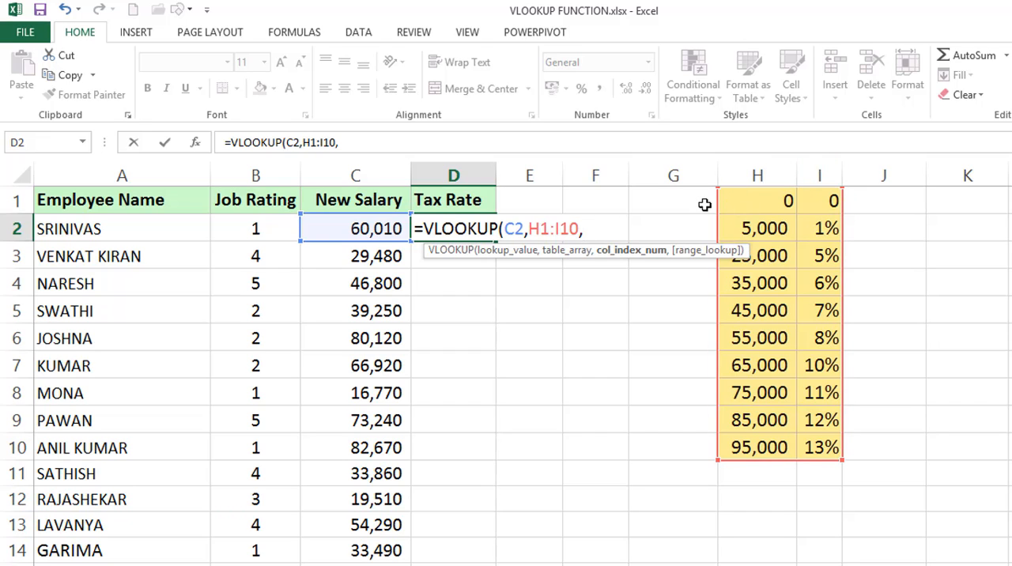
type("2)")
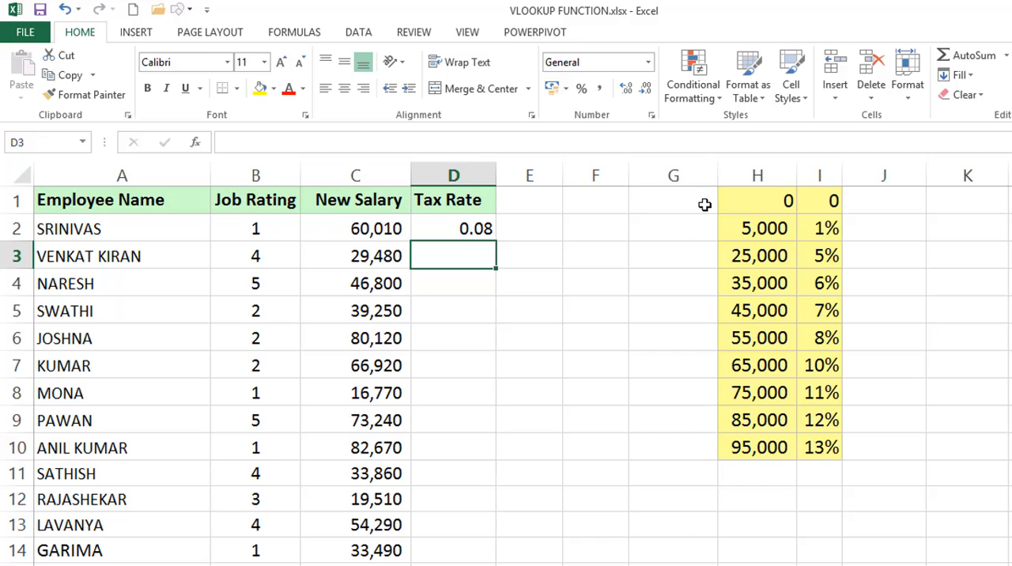
Format Tax Rate cell D2 as a percentage without decimals and fill its formula down the column
left_click(482, 229)
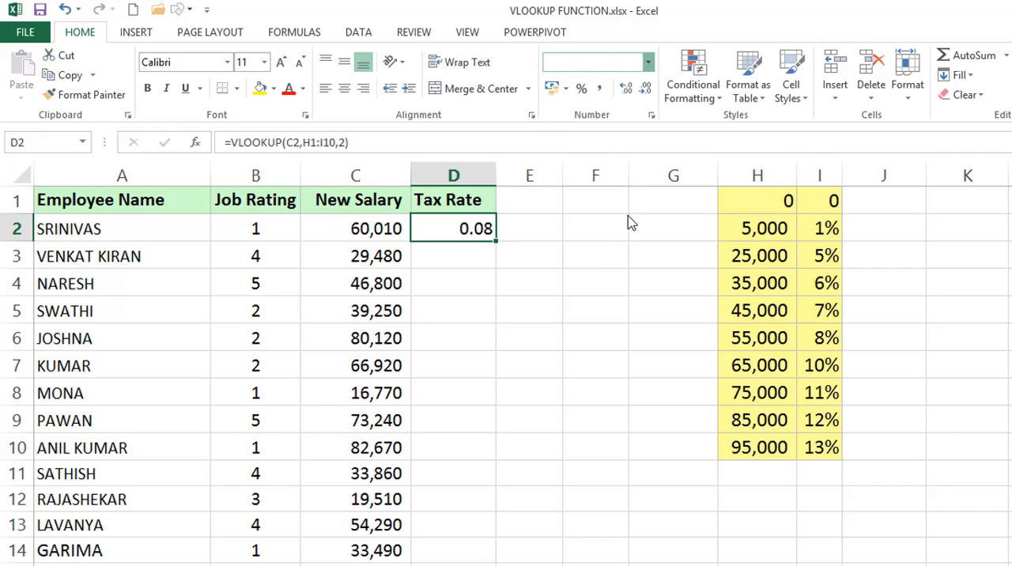
left_click(607, 350)
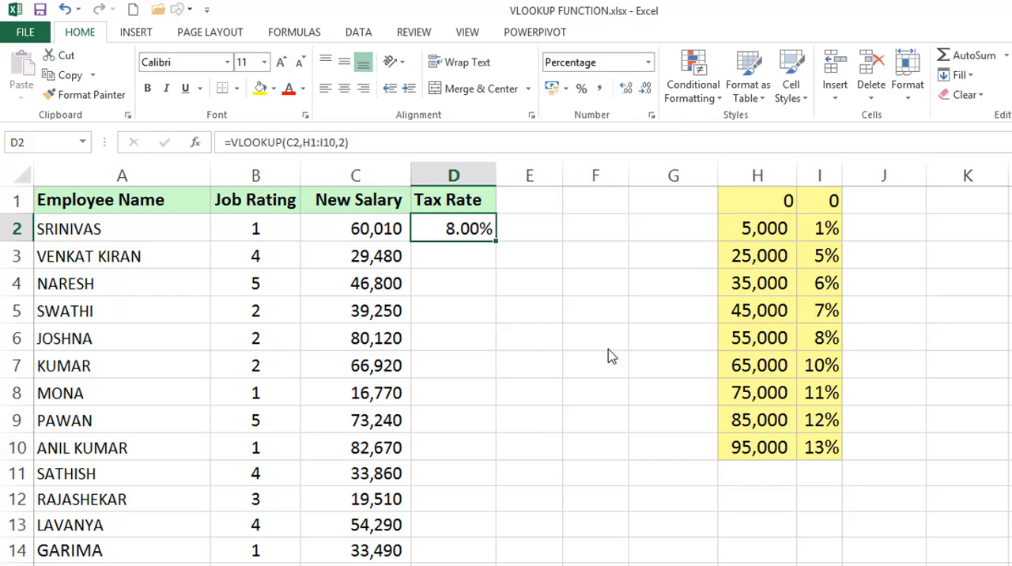
left_click(582, 89)
double_click(496, 242)
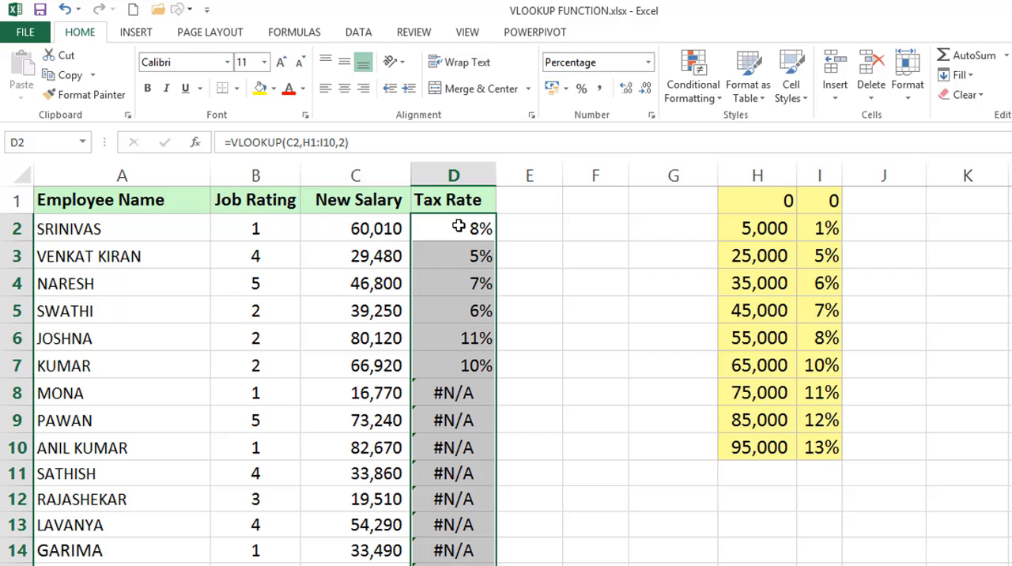
Check the filled tax rates for the salaries in C3 and C8 against the brackets in column H
left_click(356, 256)
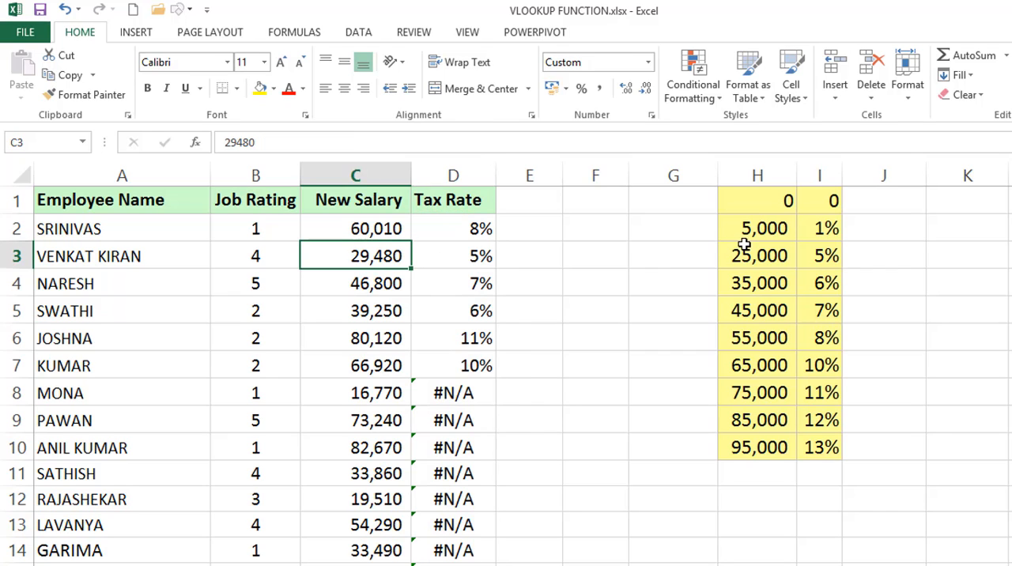
left_click_drag(746, 251, 758, 282)
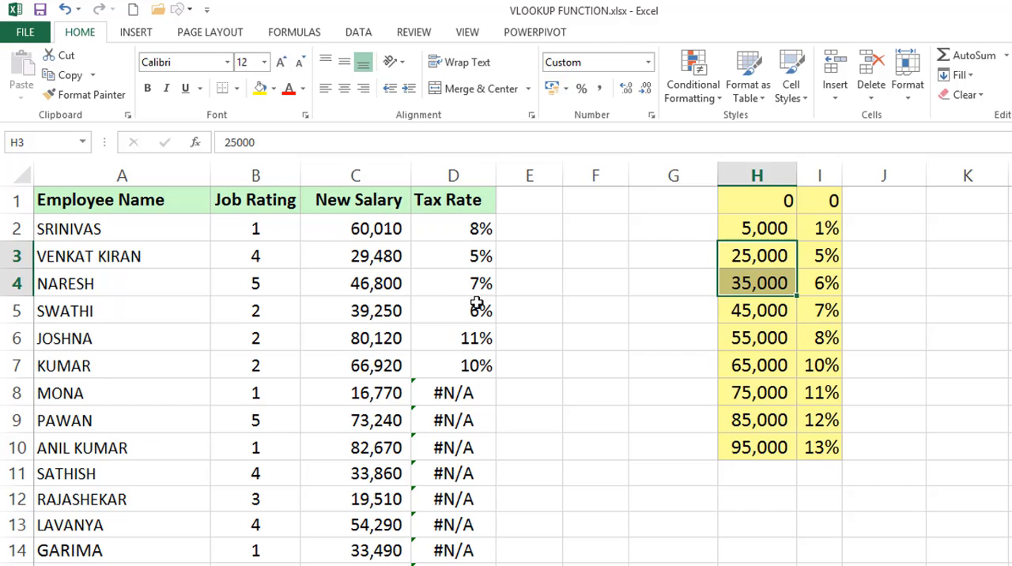
left_click(460, 390)
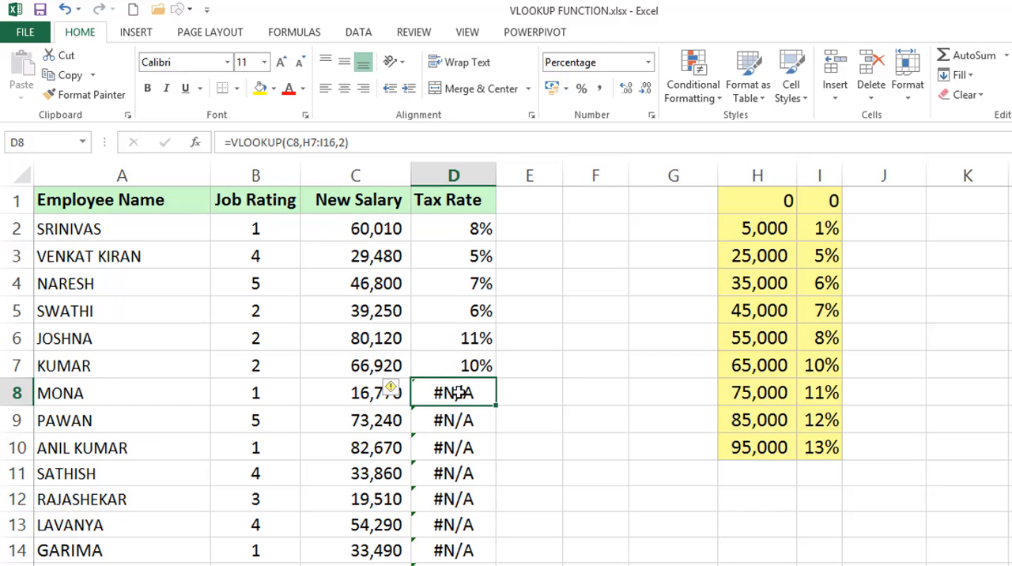
left_click(368, 391)
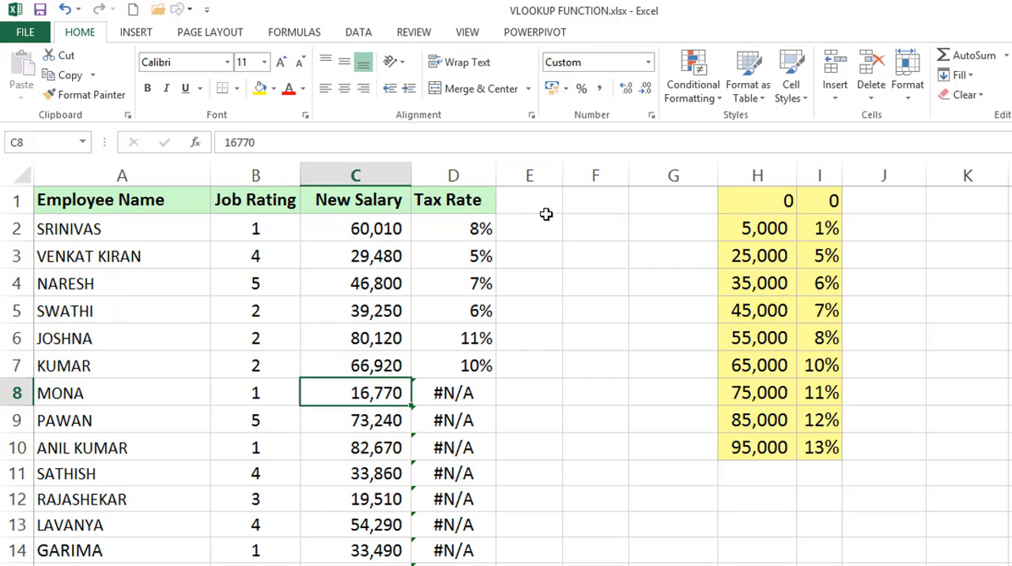
left_click_drag(751, 225, 753, 251)
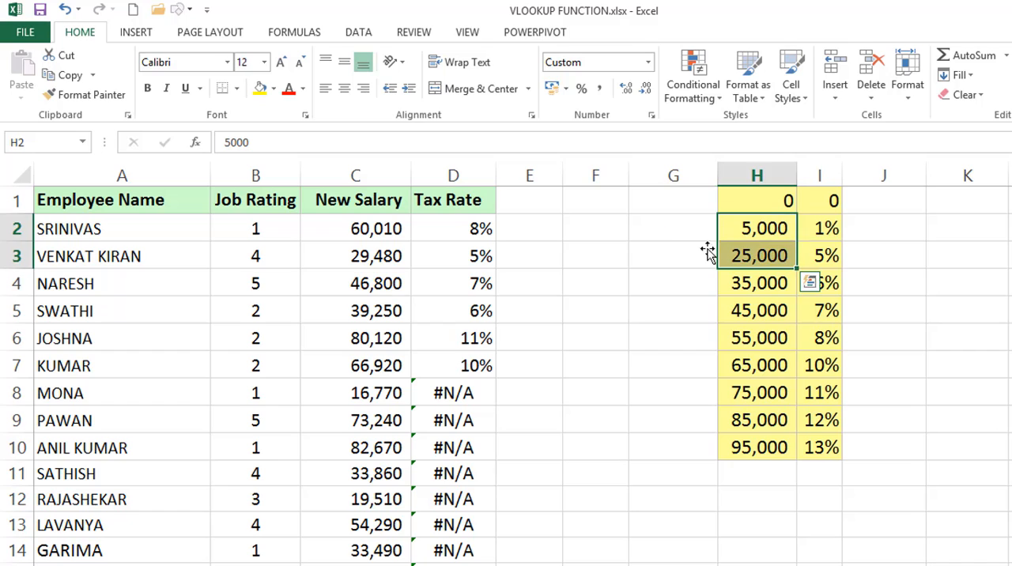
Inspect the VLOOKUP formulas in D2, D3, D4 and D8, comparing the table range each one references
double_click(479, 229)
left_click_drag(528, 229, 549, 228)
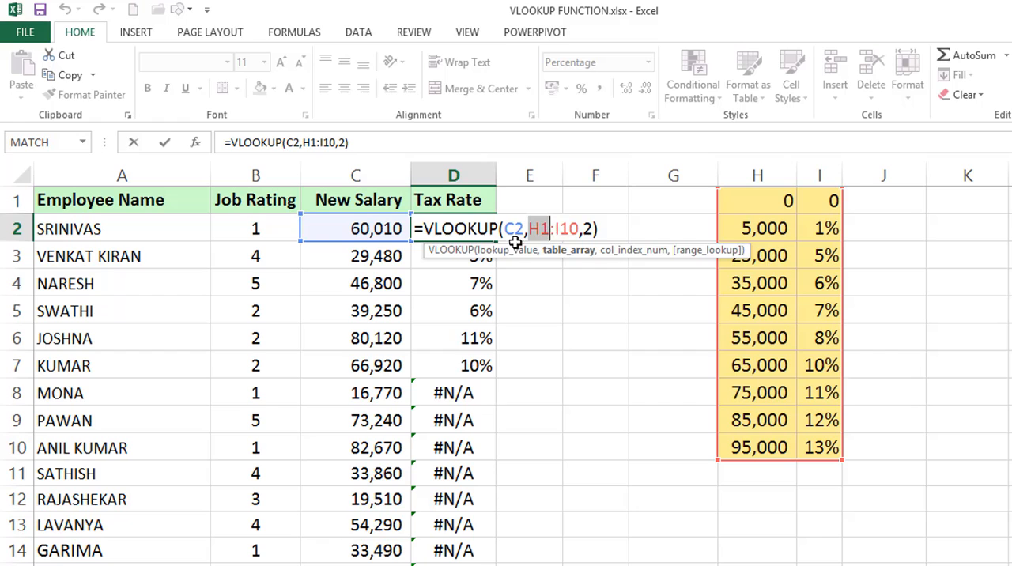
key("Return")
double_click(480, 255)
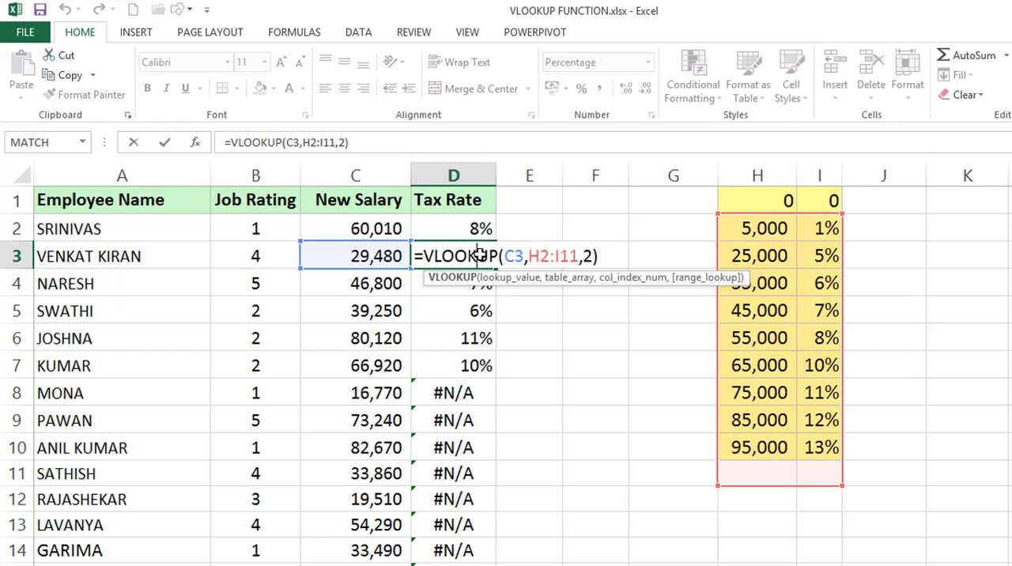
key("Escape")
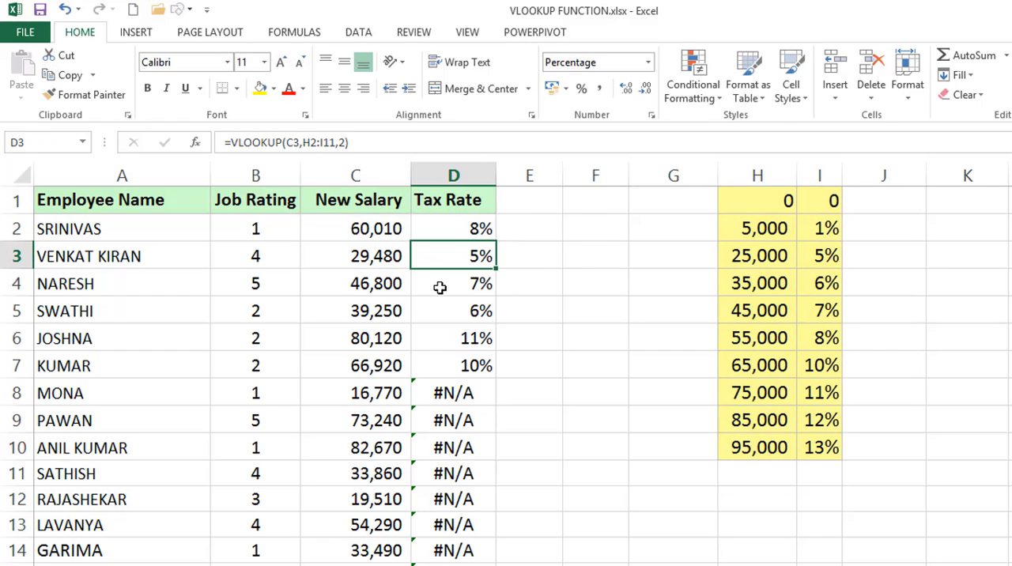
double_click(436, 285)
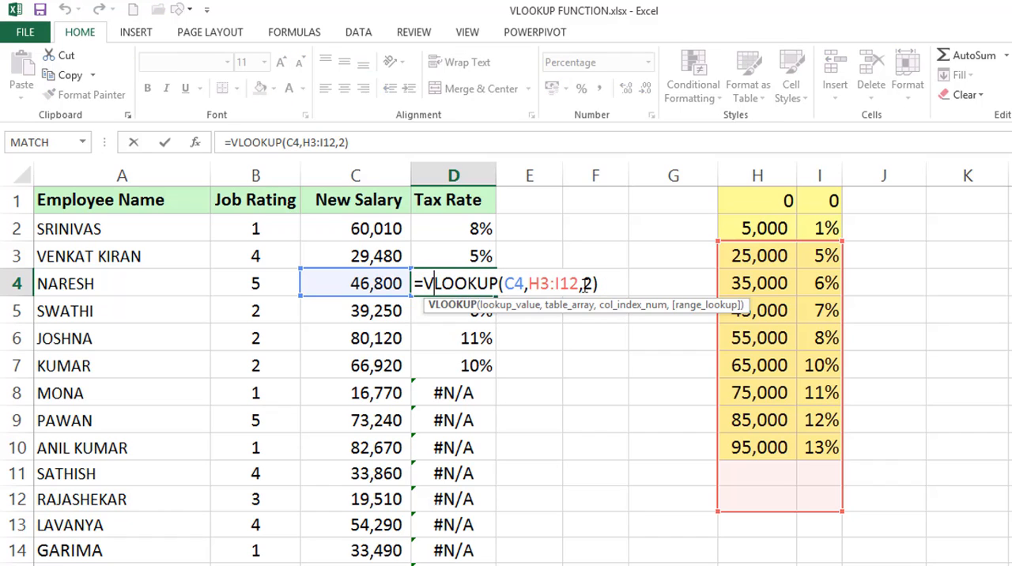
key("Escape")
double_click(469, 388)
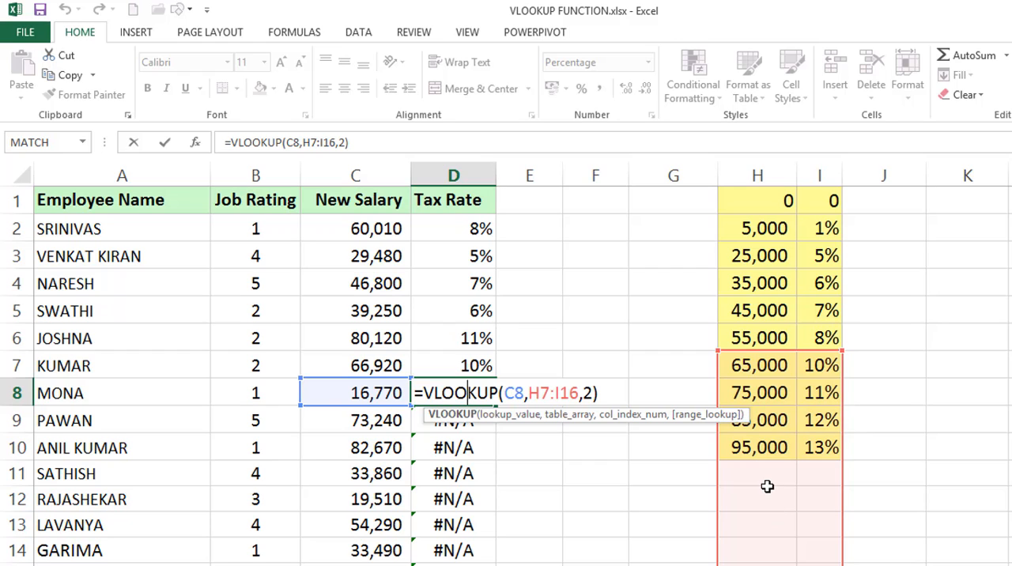
key("ctrl+Return")
Clear all the formulas in the Tax Rate column from D2 downward
left_click(477, 229)
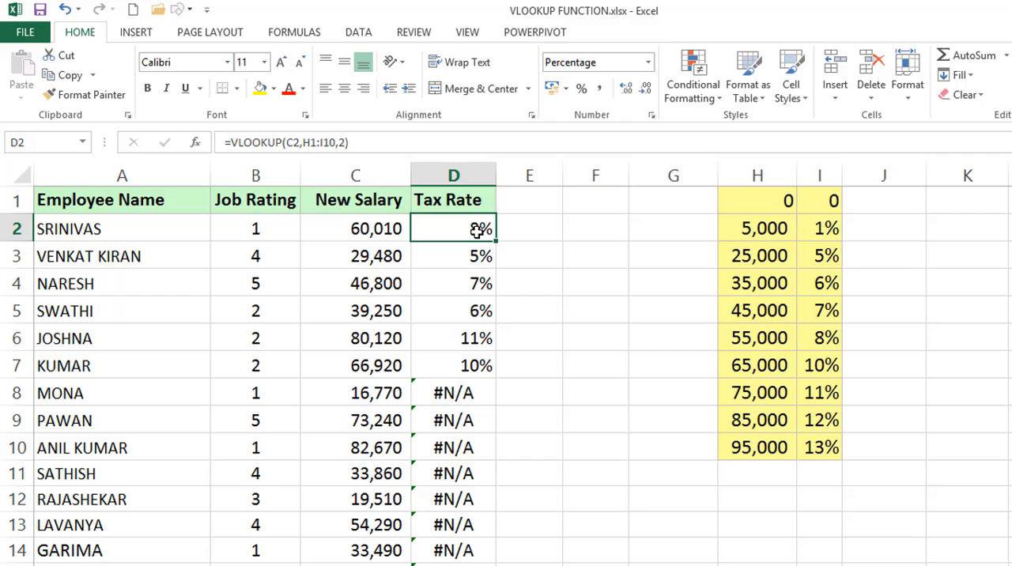
key("ctrl+shift+Down")
key("Delete")
key("ctrl+BackSpace")
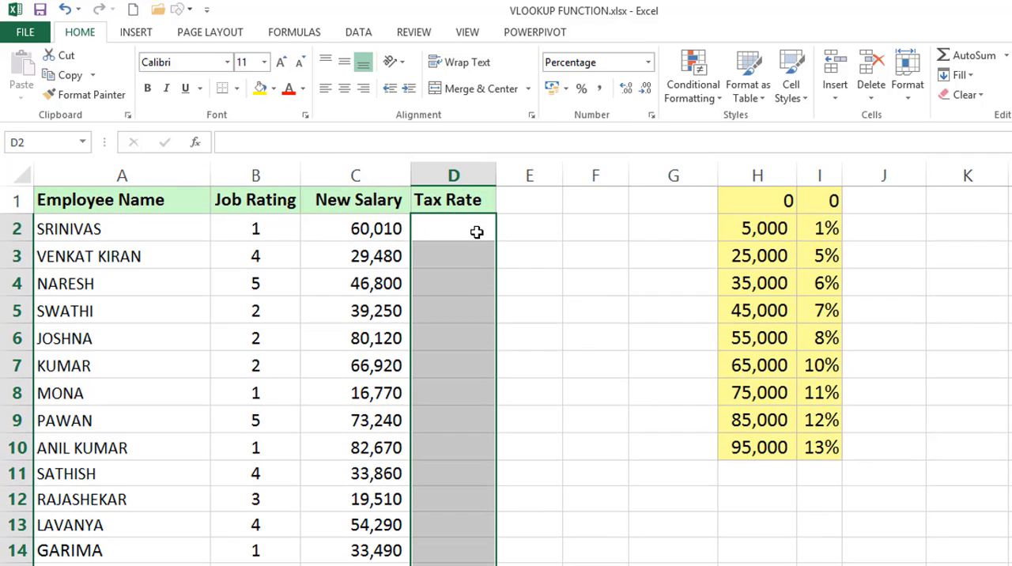
Enter =VLOOKUP(C2,$H$1:$I$10,2) in D2 and fill it down the Tax Rate column
left_click(477, 232)
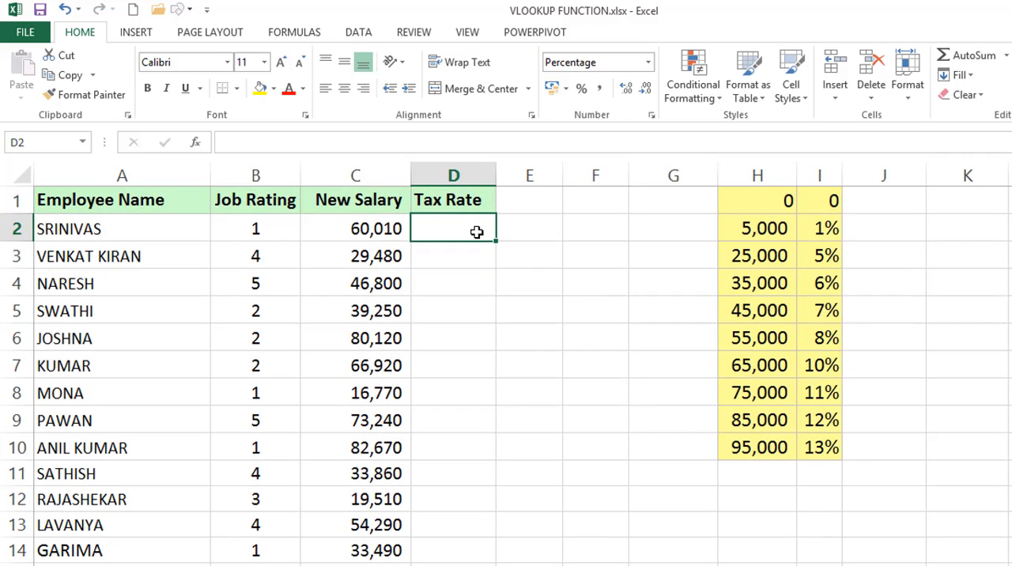
type("=VLOOKUP(")
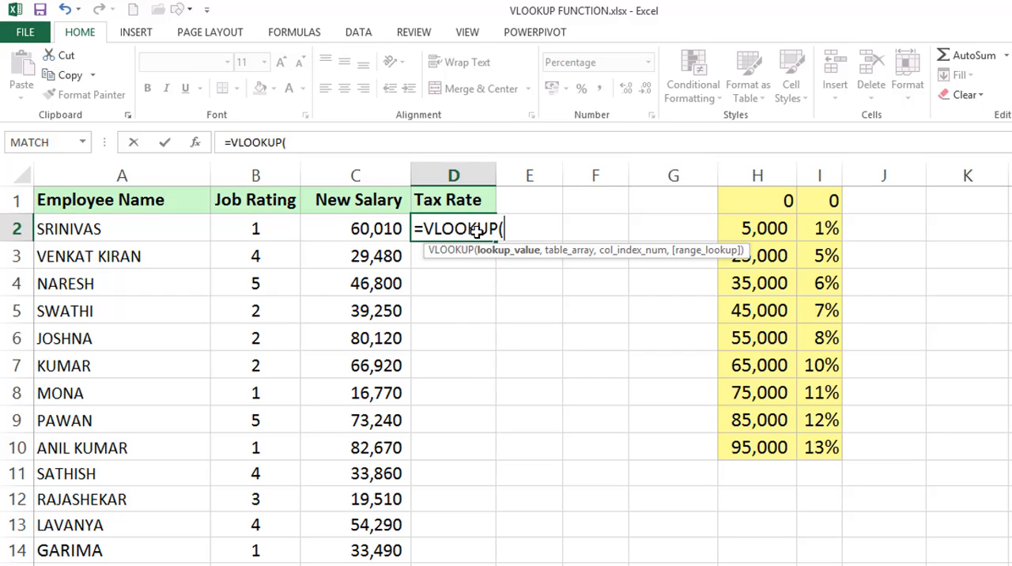
key("Left")
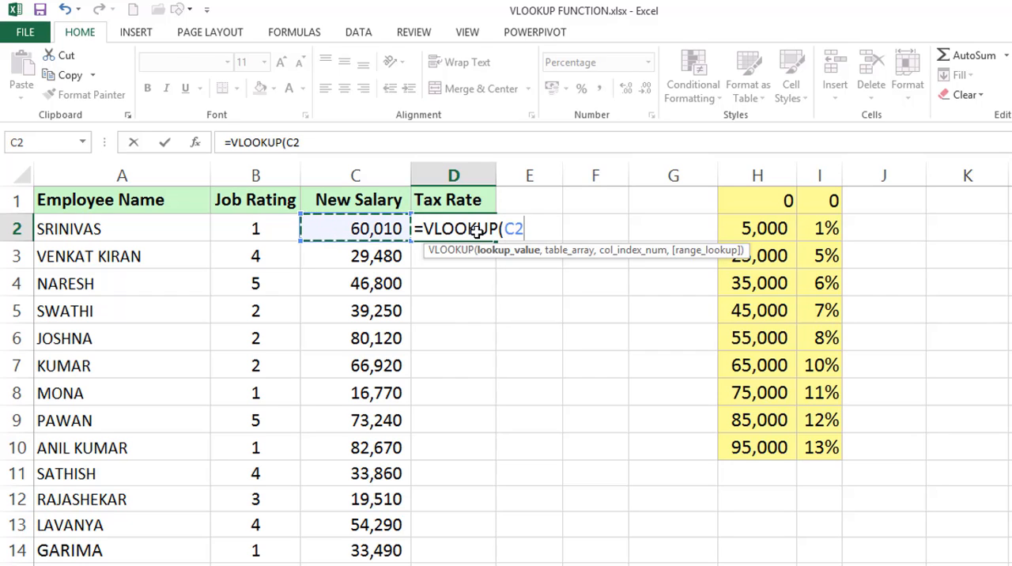
type(",")
left_click_drag(775, 203, 806, 443)
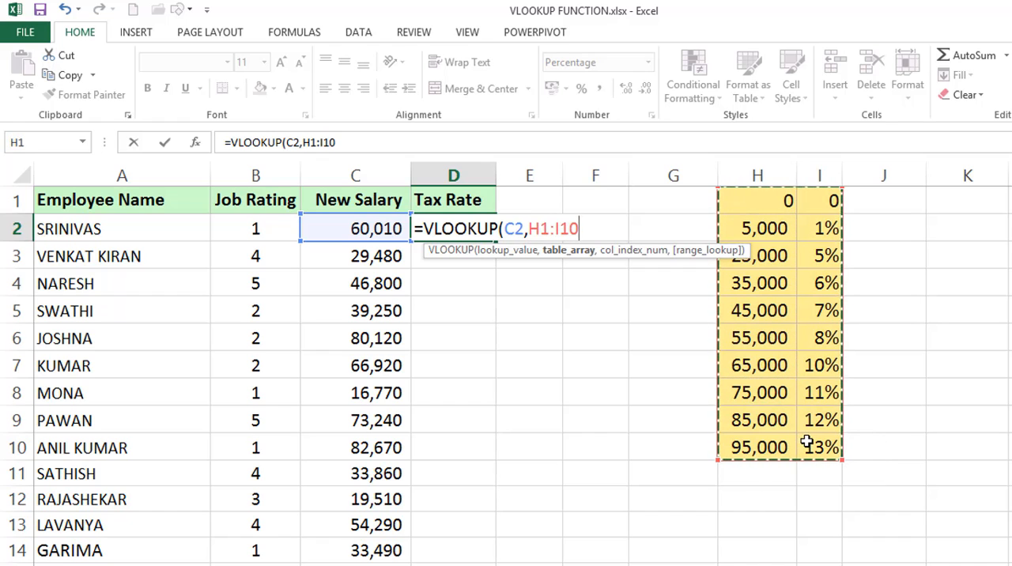
key("F4")
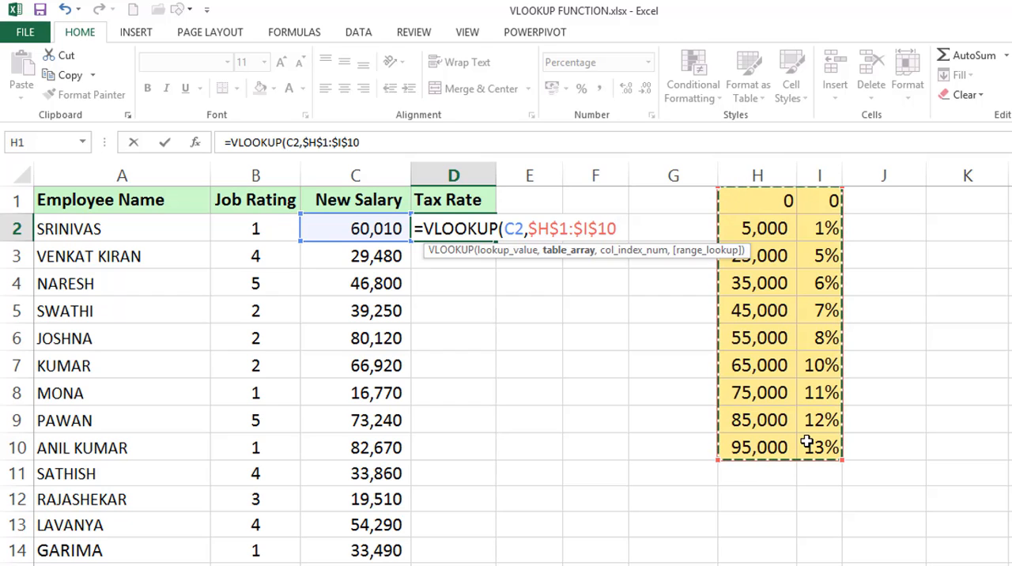
type(",2")
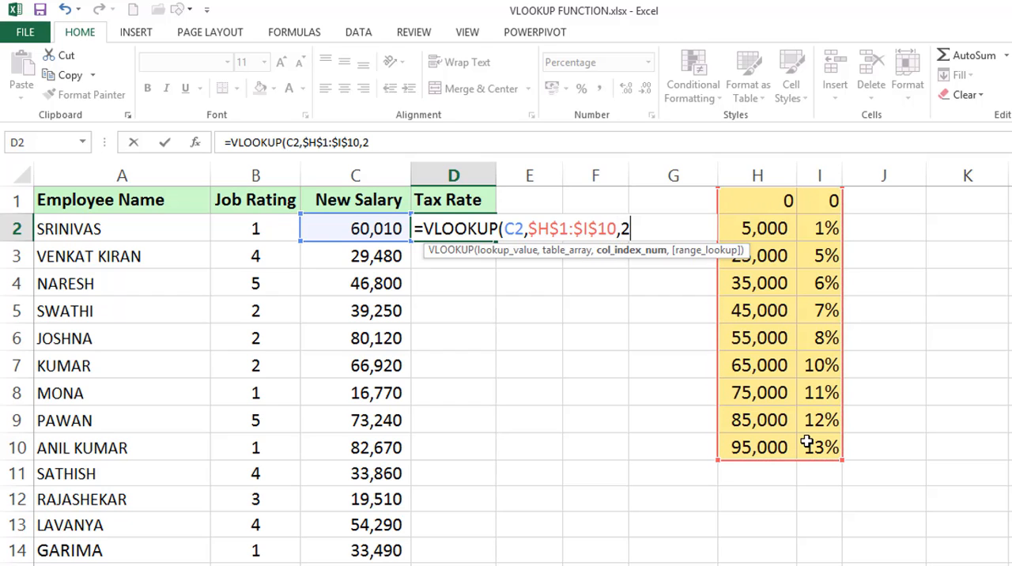
type(")")
key("Return")
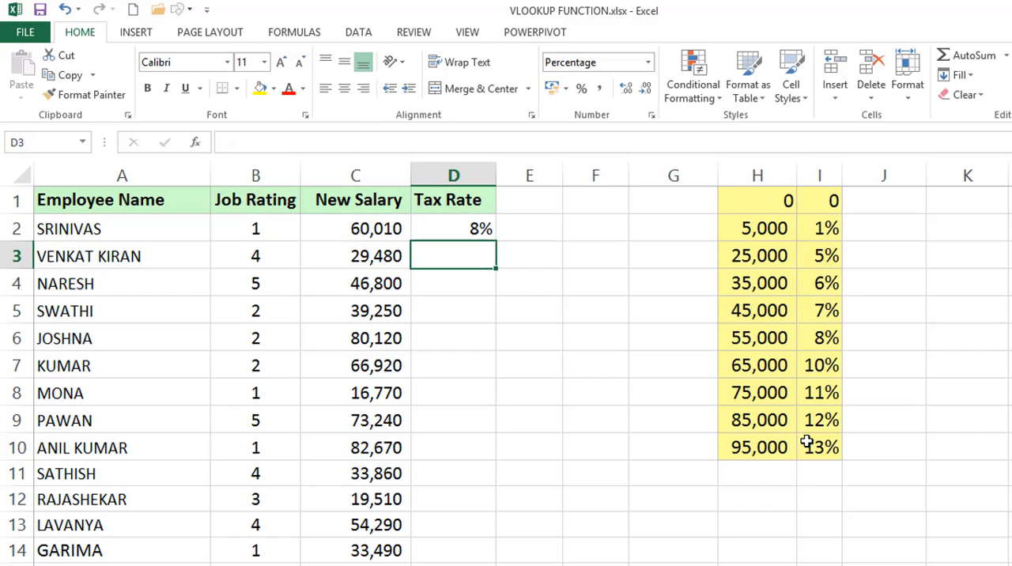
left_click(464, 222)
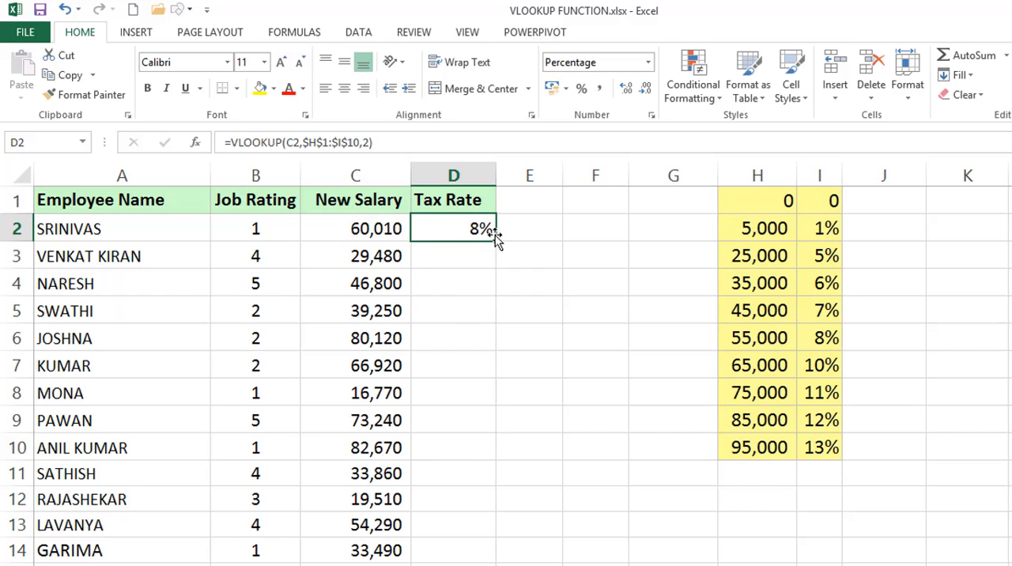
double_click(494, 241)
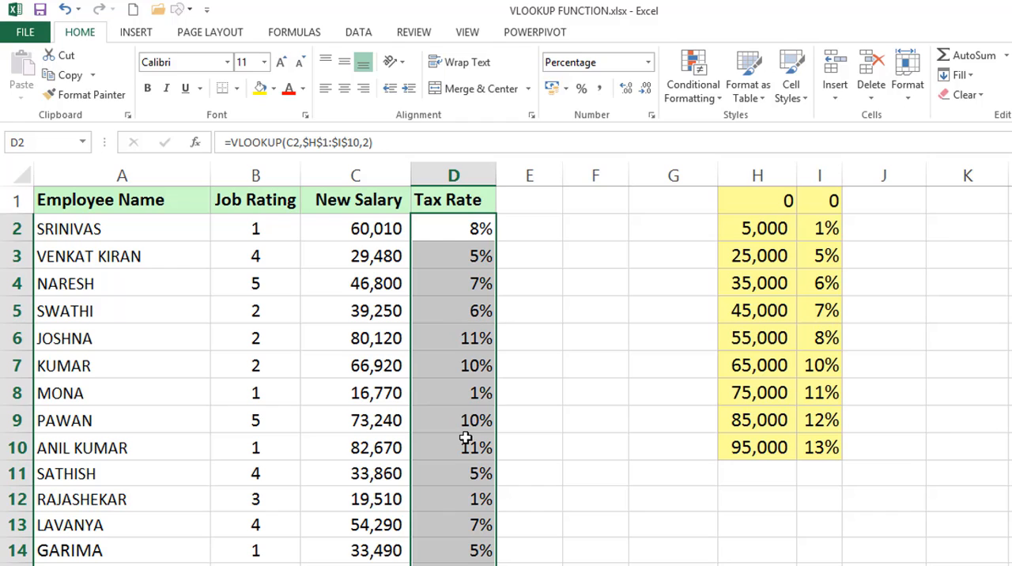
Examine the absolute table range in the VLOOKUP formulas of D2 and D8
double_click(464, 229)
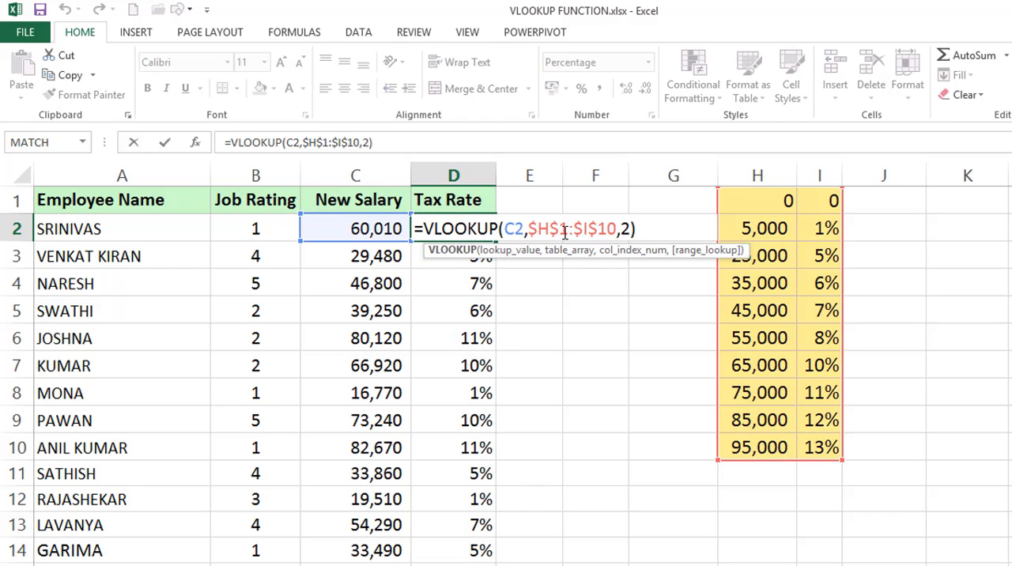
key("Escape")
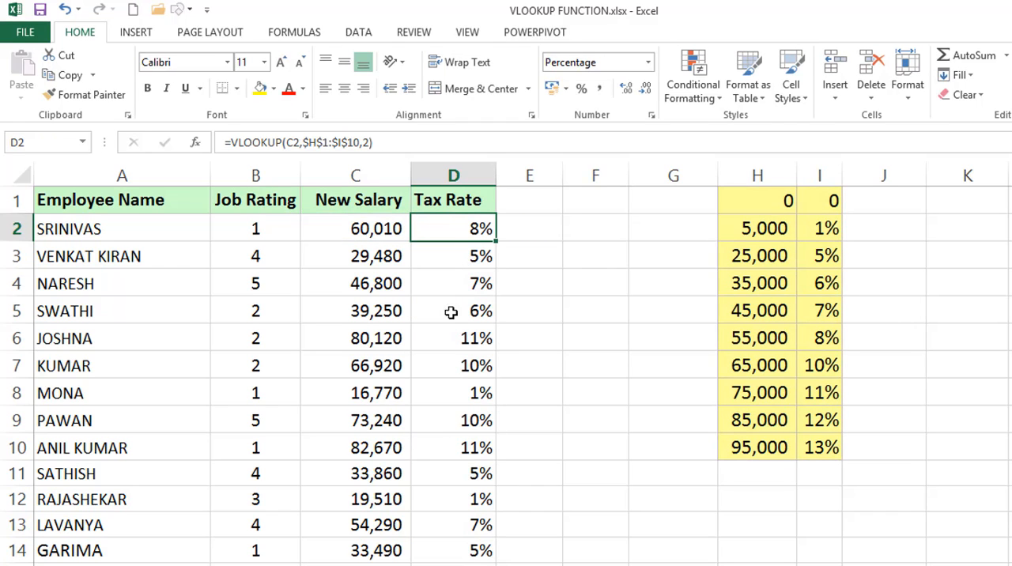
double_click(449, 395)
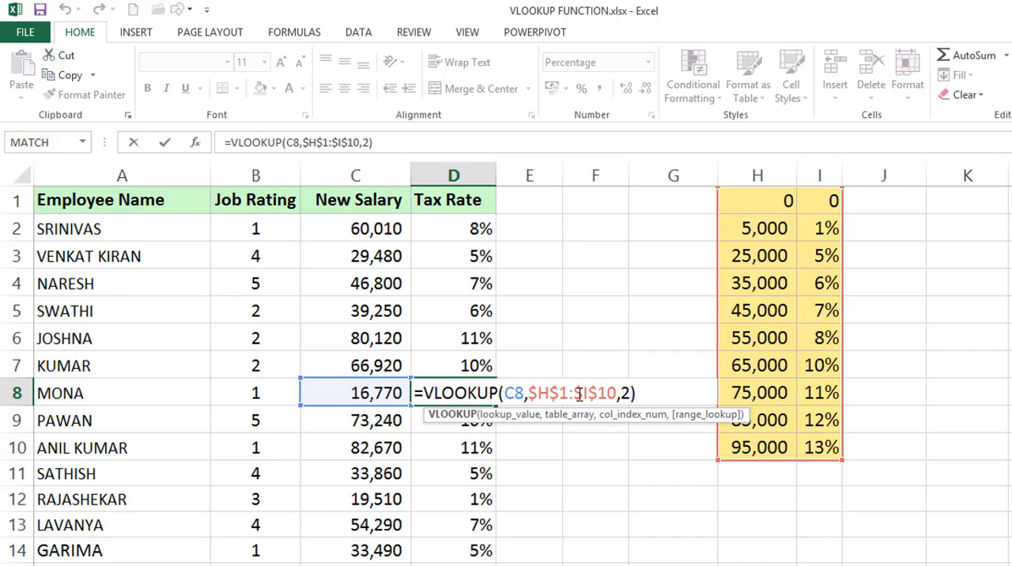
key("ctrl+Return")
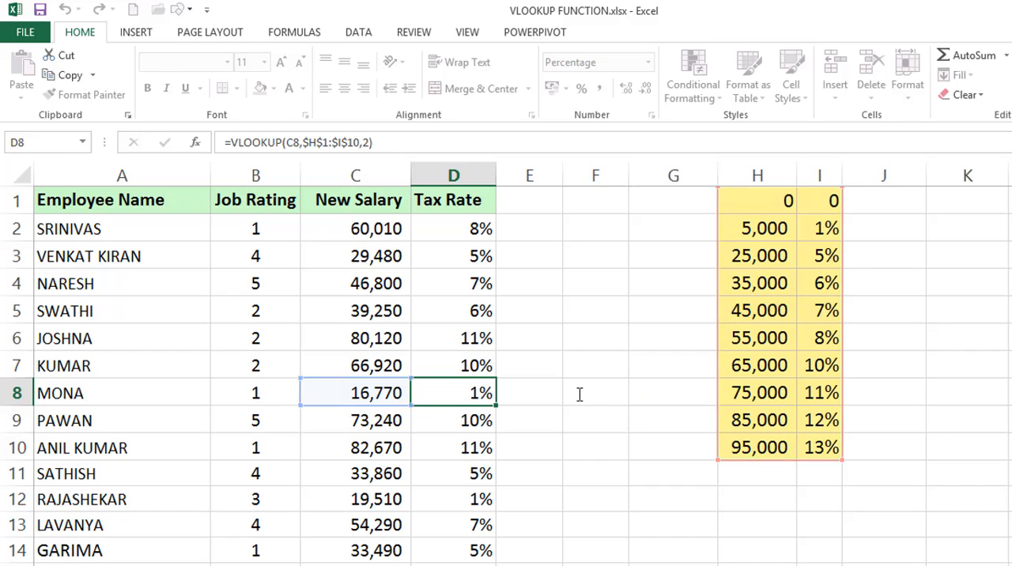
left_click(469, 228)
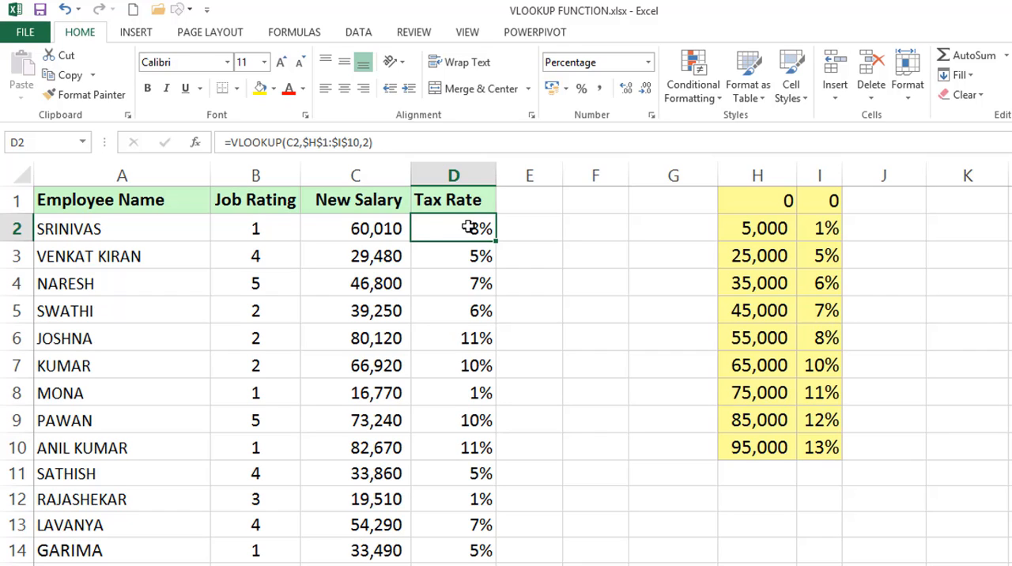
double_click(469, 228)
double_click(540, 229)
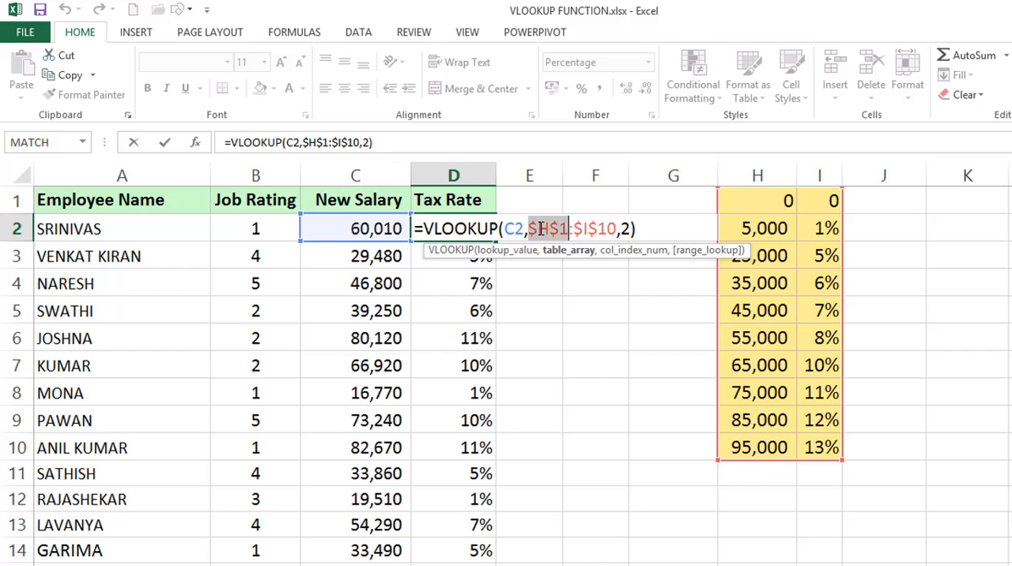
key("Escape")
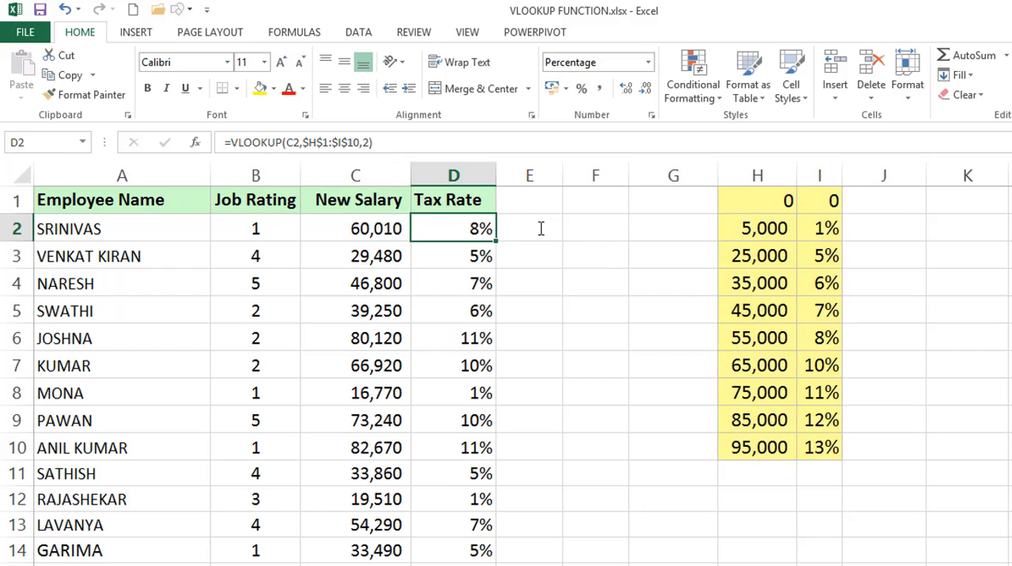
Change the table range in D2's VLOOKUP to the whole columns H:I and fill the formula down the Tax Rate column
double_click(445, 227)
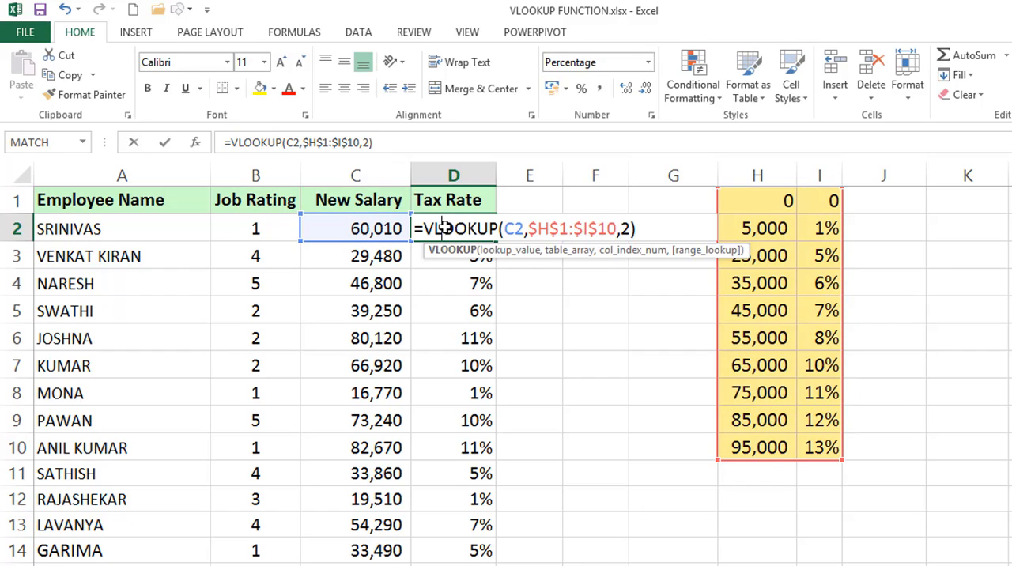
left_click(616, 228)
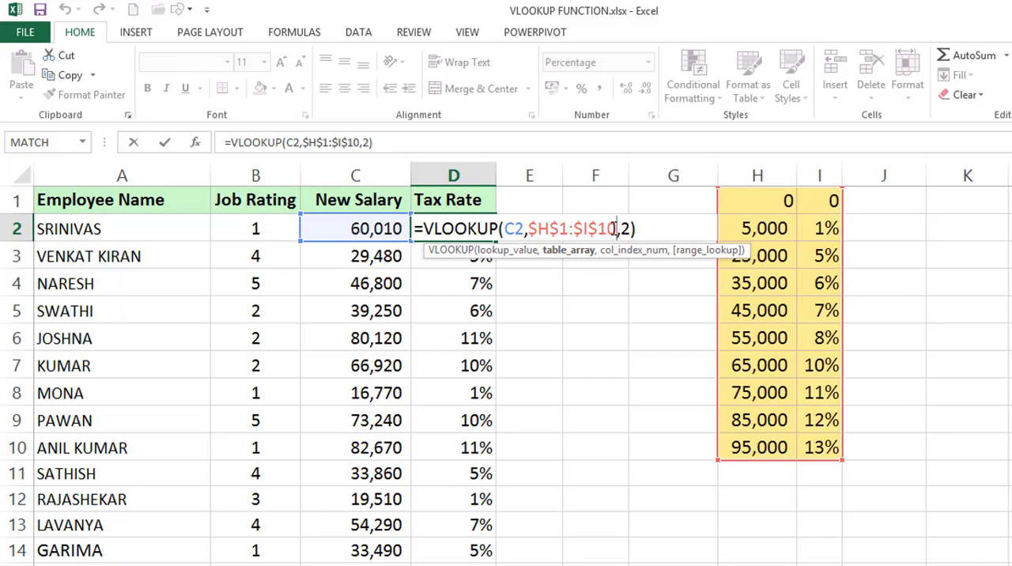
key("BackSpace")
key("BackSpace")
key("BackSpace")
key("BackSpace")
key("BackSpace")
key("BackSpace")
key("BackSpace")
key("BackSpace")
key("BackSpace")
key("BackSpace")
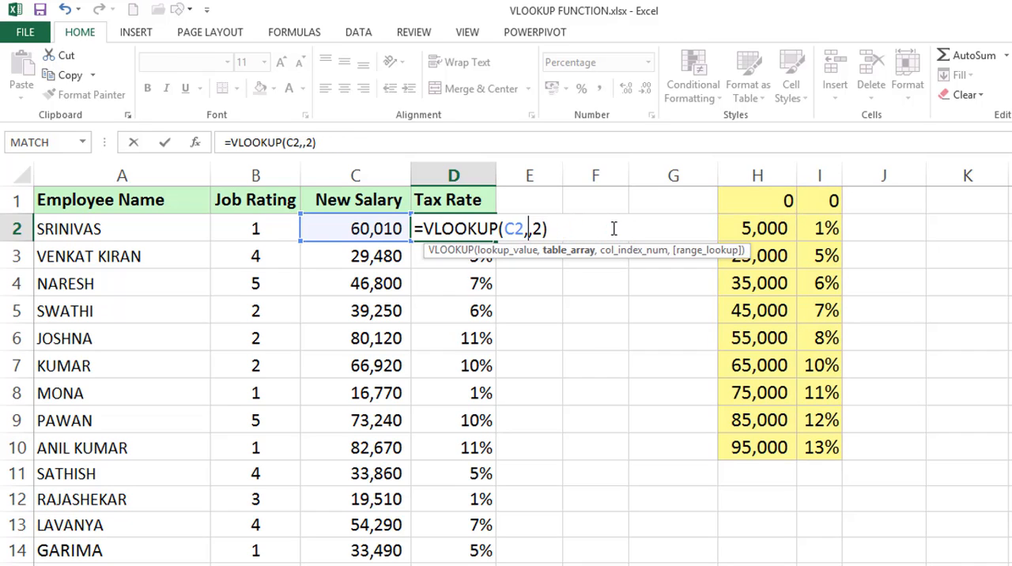
left_click_drag(741, 172, 811, 172)
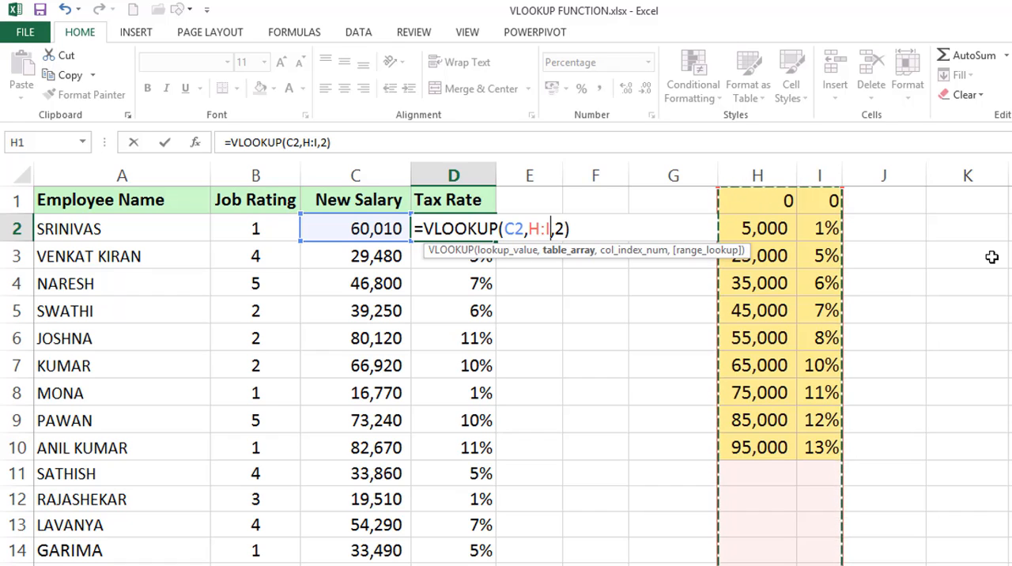
key("Return")
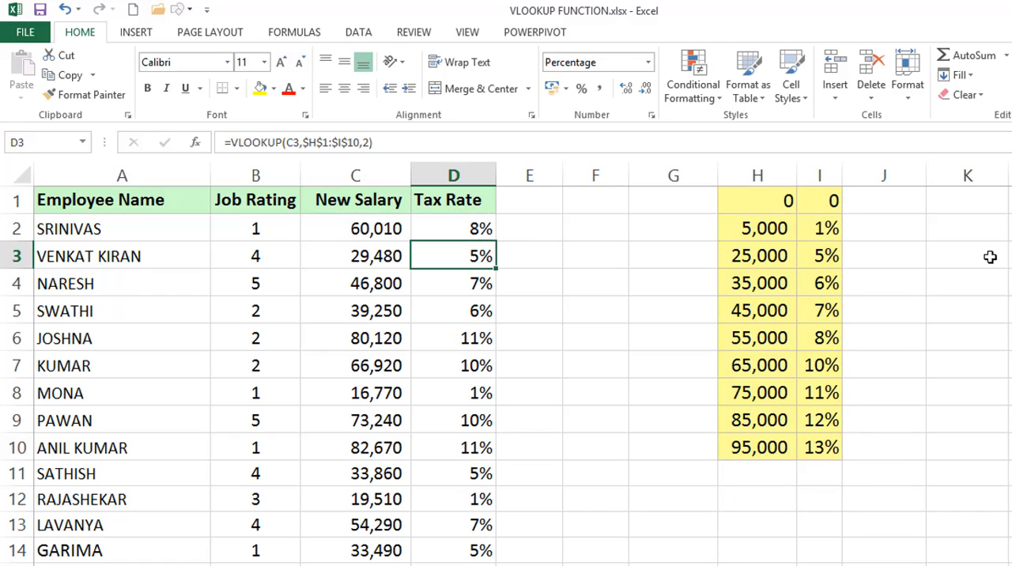
left_click(463, 228)
double_click(497, 241)
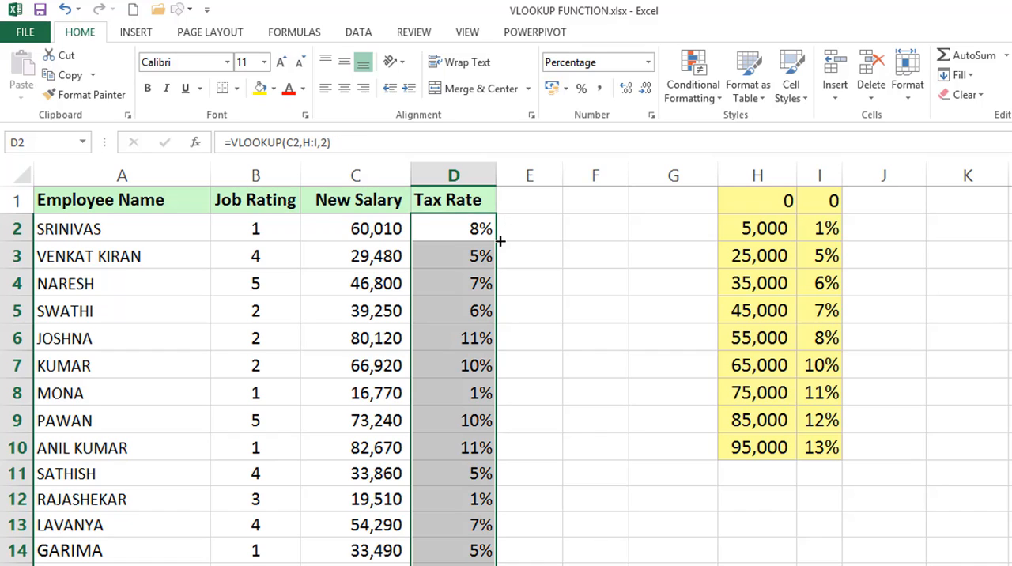
Inspect the whole-column table range in the VLOOKUP formulas of D12 and D2
left_click(462, 479)
double_click(450, 496)
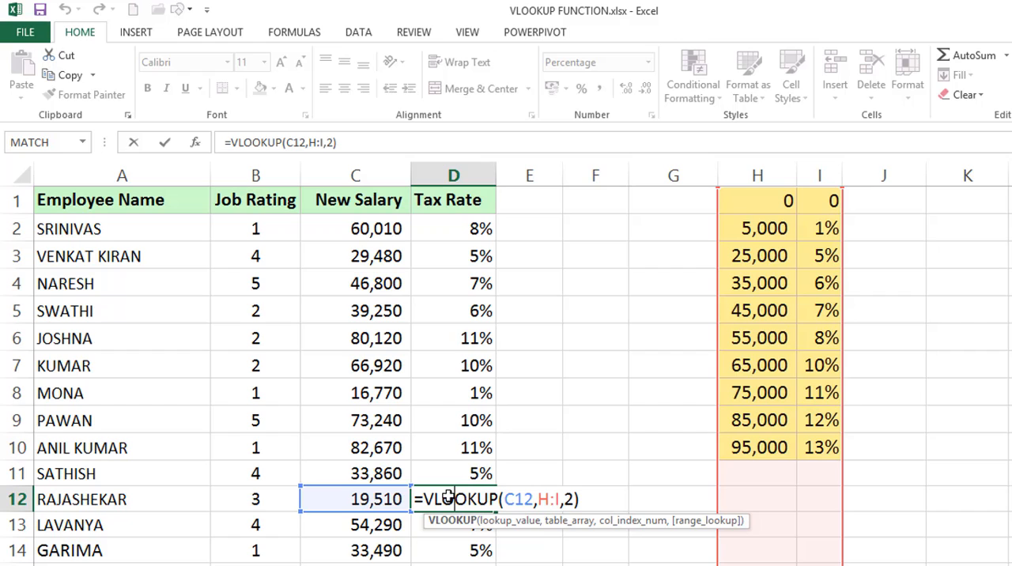
key("ctrl+Return")
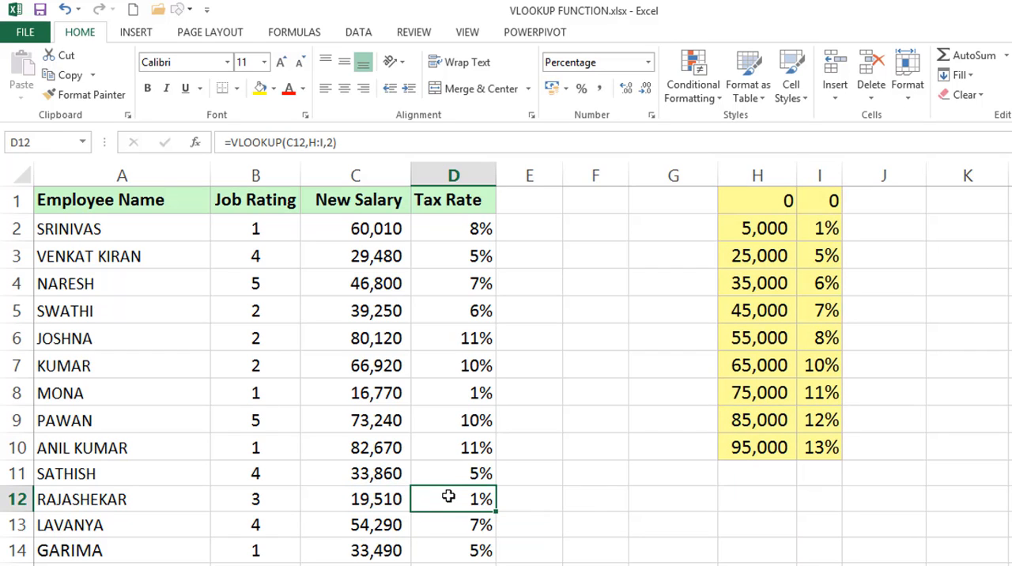
left_click(476, 228)
double_click(477, 228)
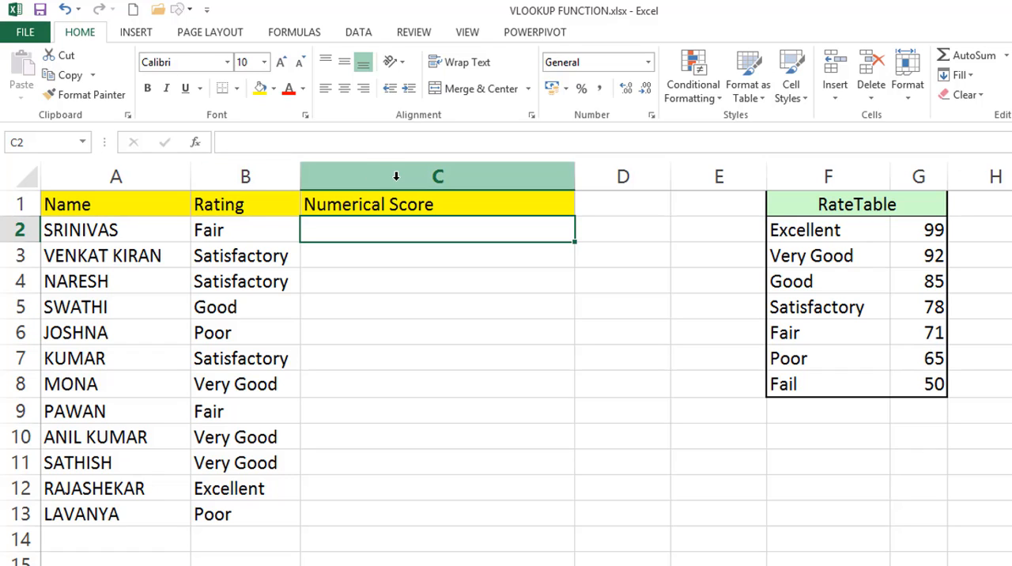
Examine the RateTable's rating column F and score column G on the Numerical Score sheet
left_click_drag(814, 174, 928, 180)
left_click(840, 177)
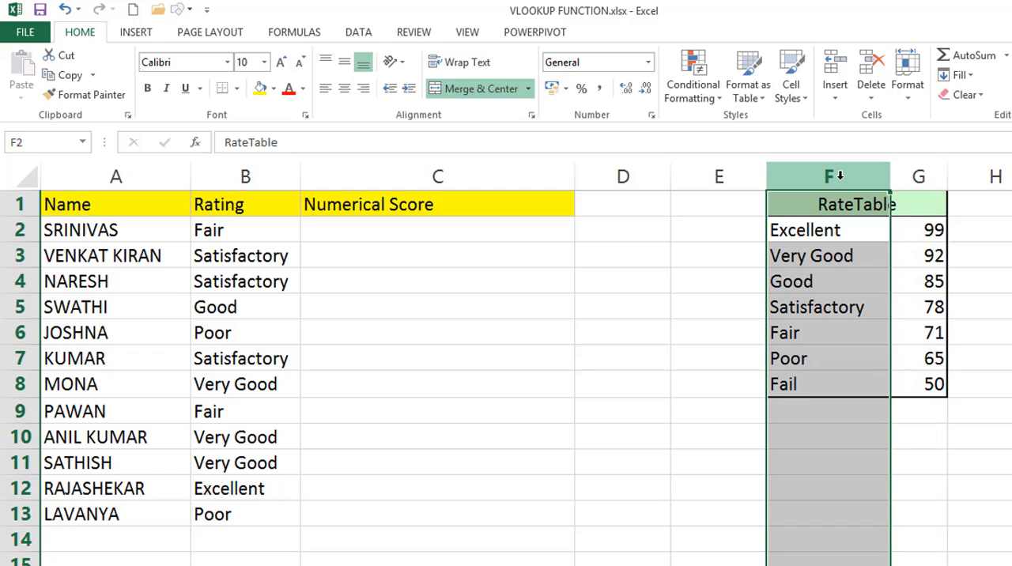
left_click(917, 175)
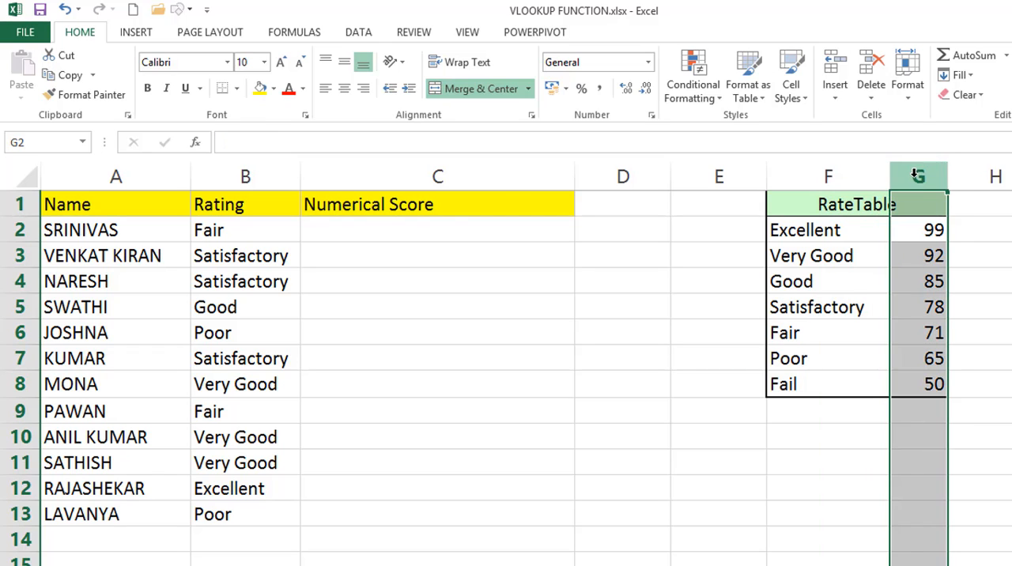
Enter =VLOOKUP(B2,F:G,2) in C2 and fill it down the Numerical Score column
left_click(462, 214)
key("Down")
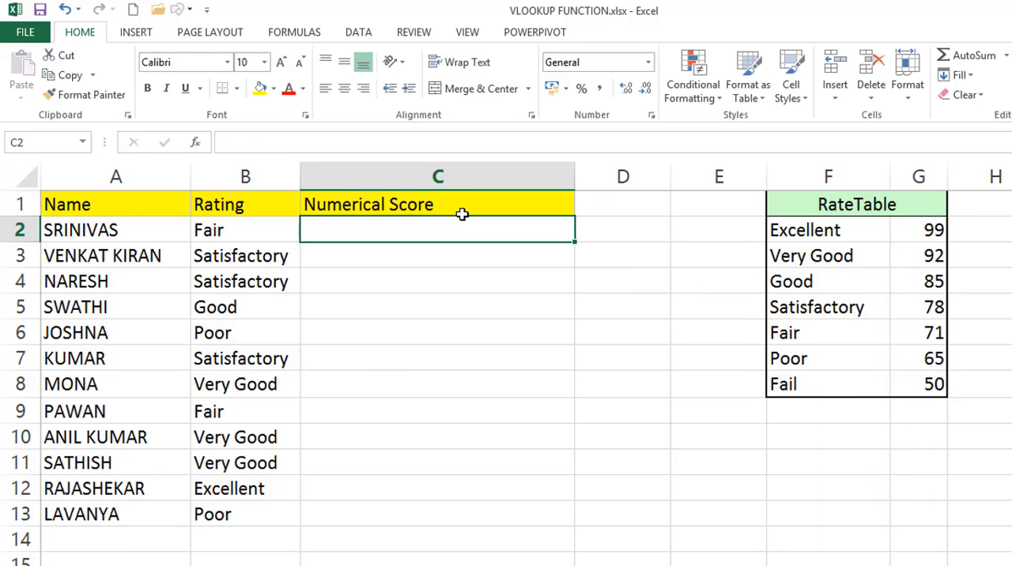
type("=VLOOKUP(")
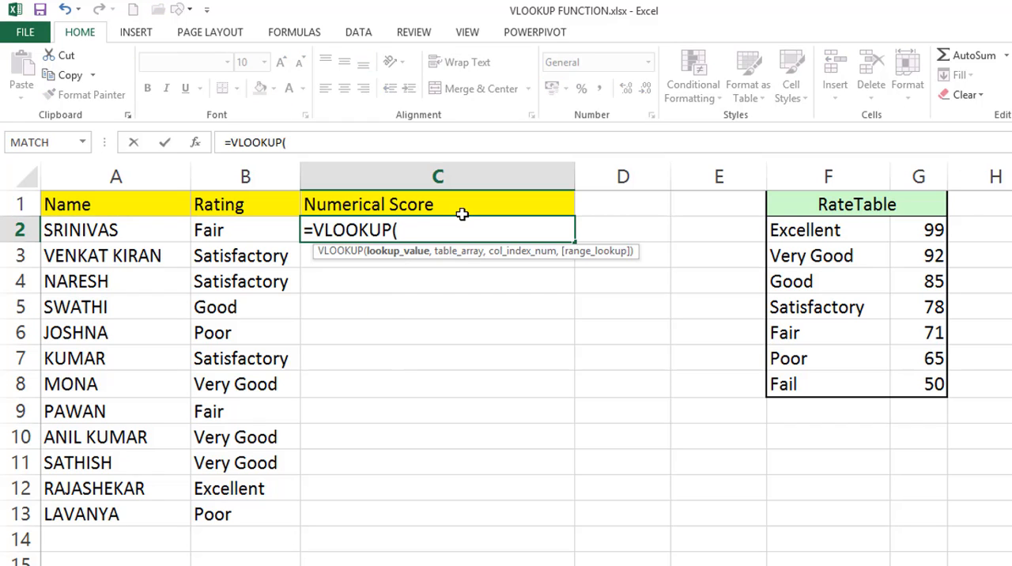
key("Left")
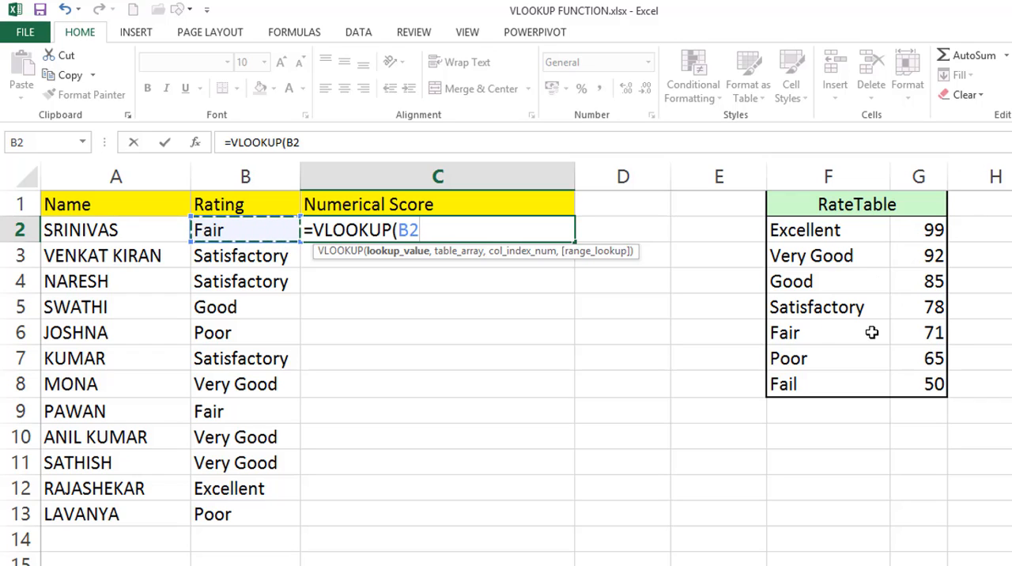
type(",")
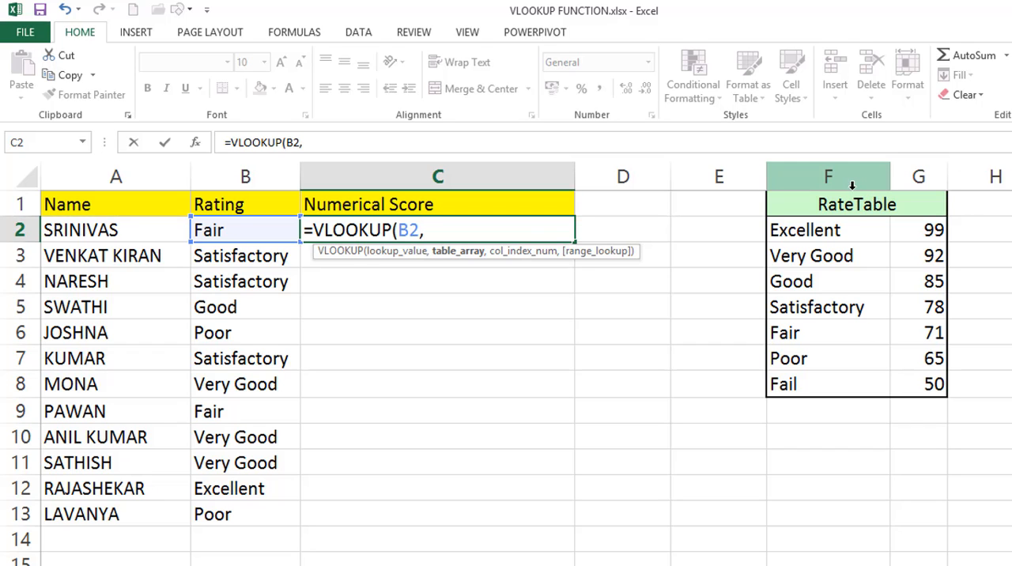
left_click_drag(855, 183, 887, 182)
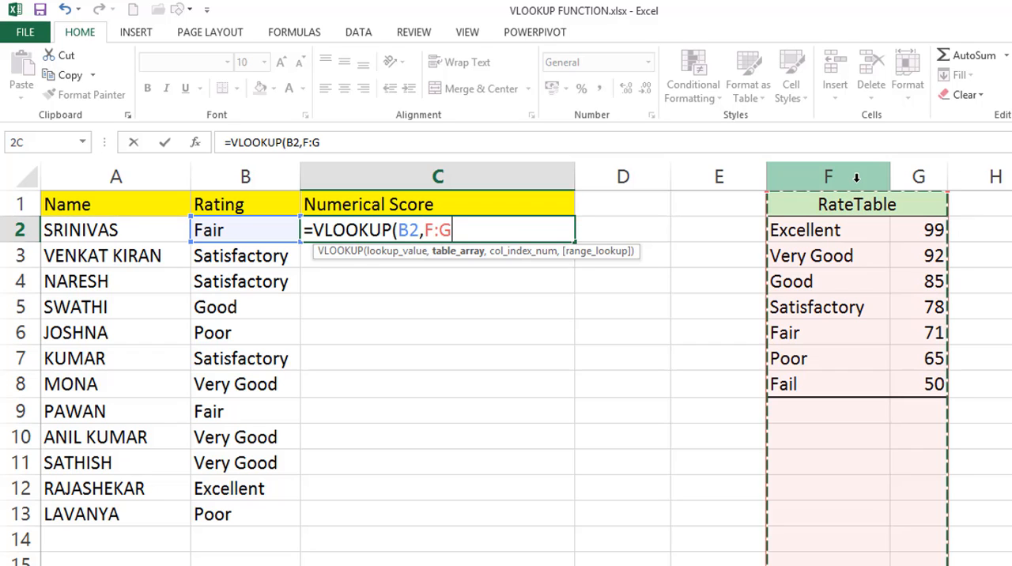
type(",")
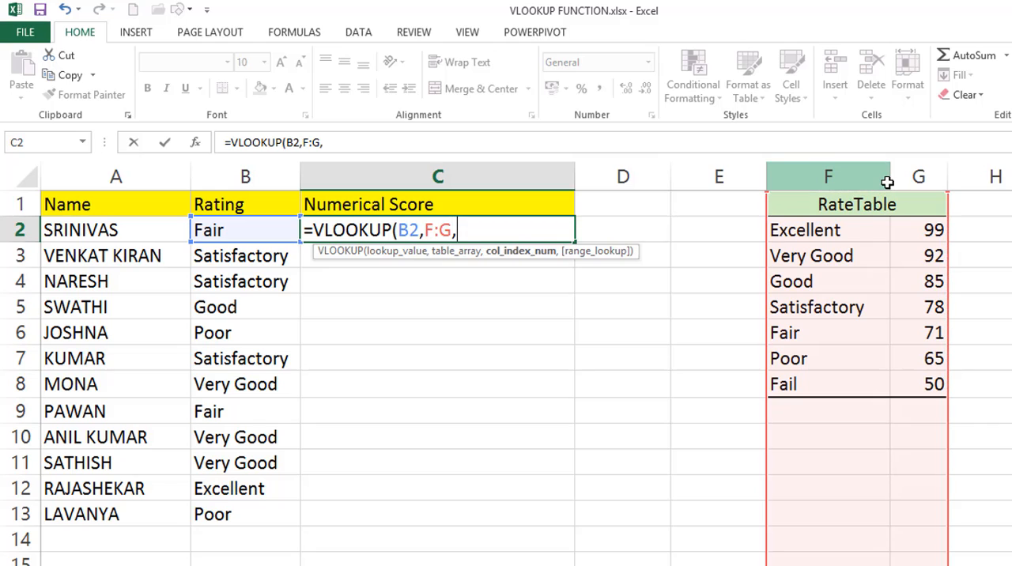
type("2)")
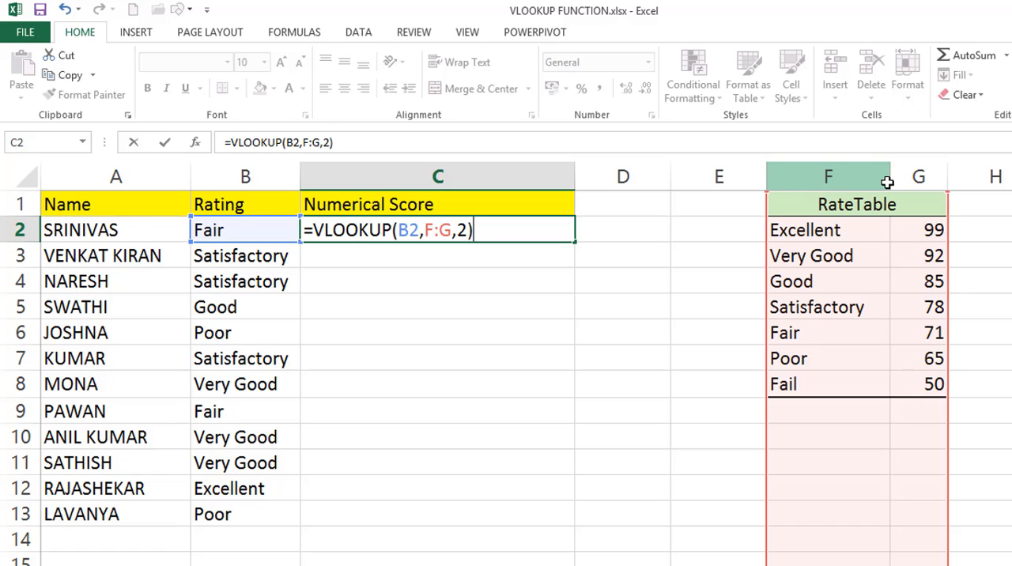
key("Return")
left_click(554, 232)
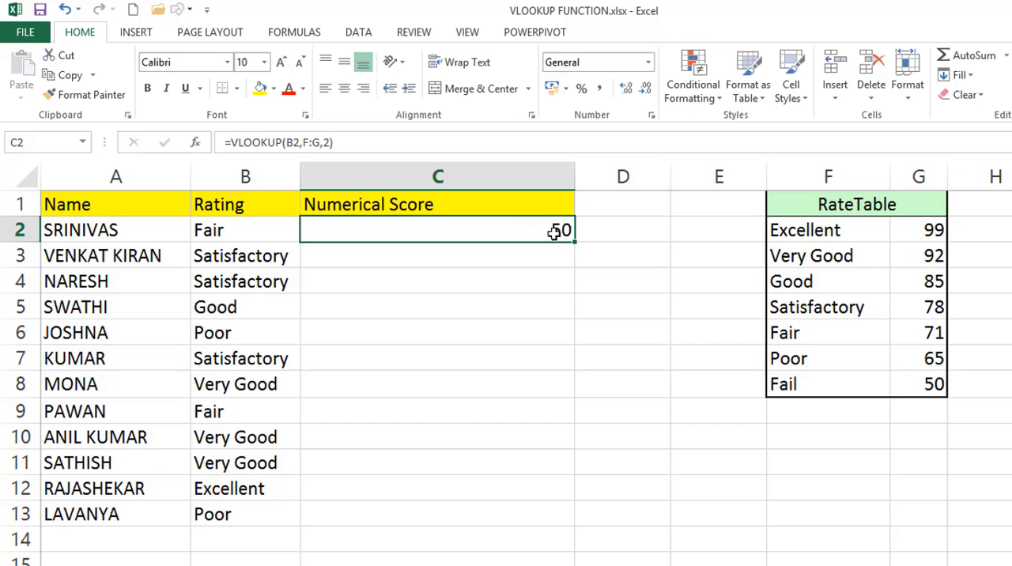
double_click(575, 242)
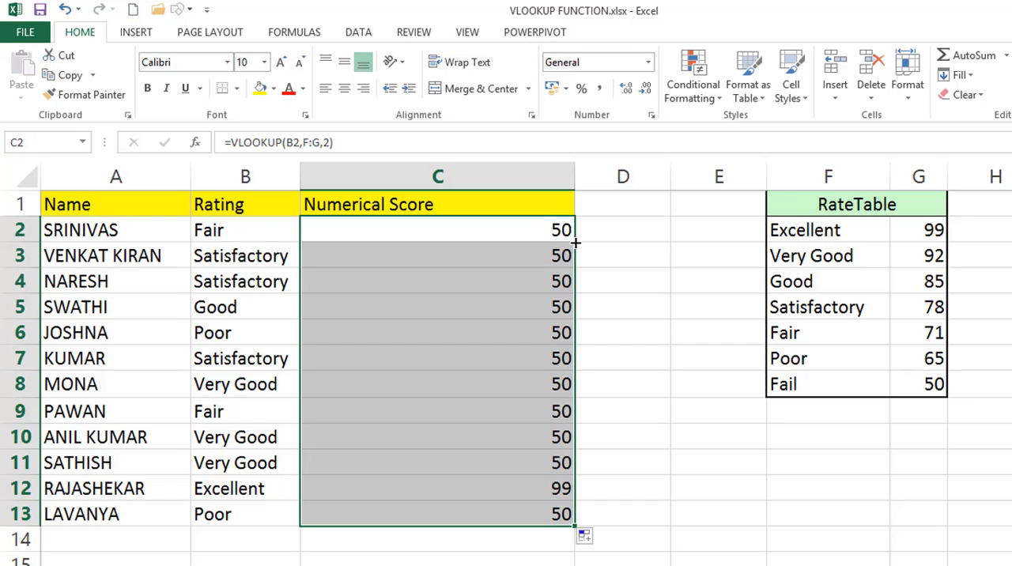
Add 0 as the exact-match argument to C2's VLOOKUP and fill it down the Numerical Score column
double_click(540, 230)
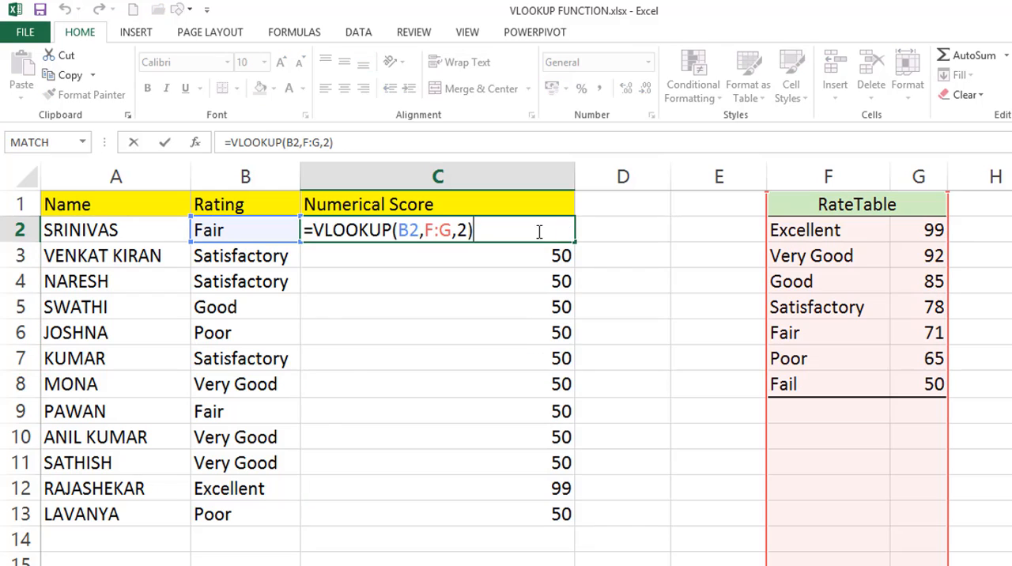
double_click(468, 230)
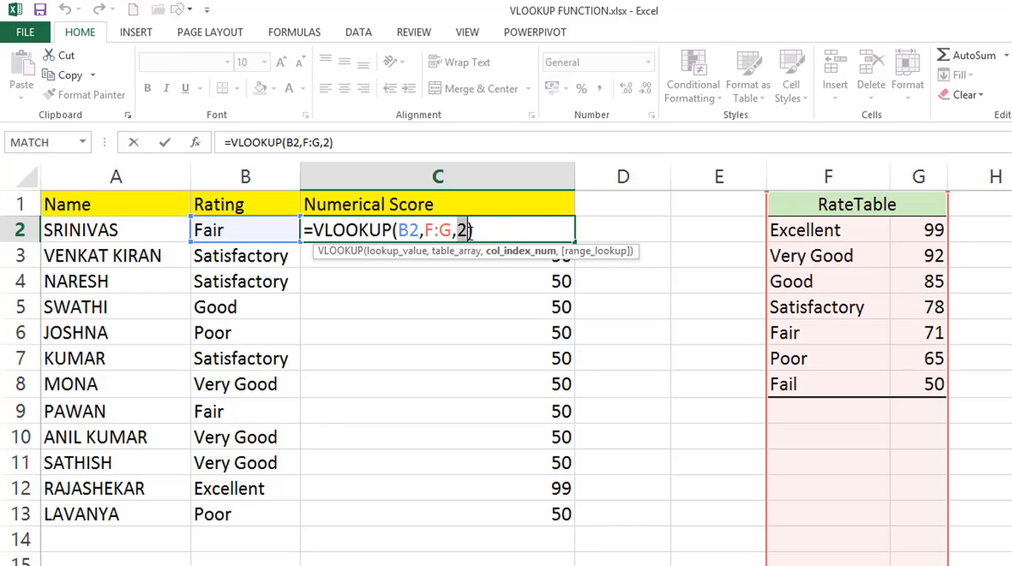
left_click(469, 230)
type(",")
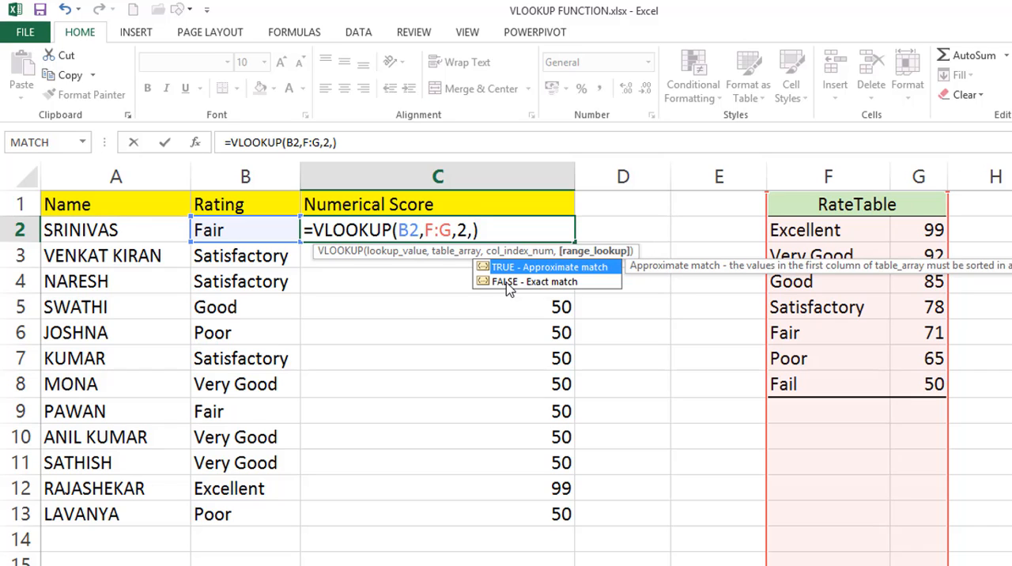
type("0")
key("Return")
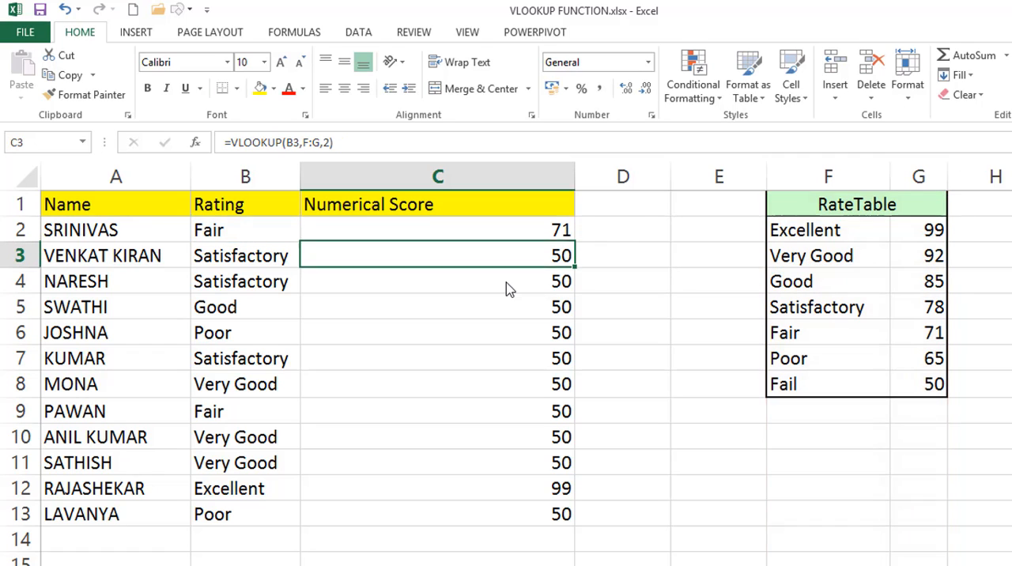
left_click(536, 233)
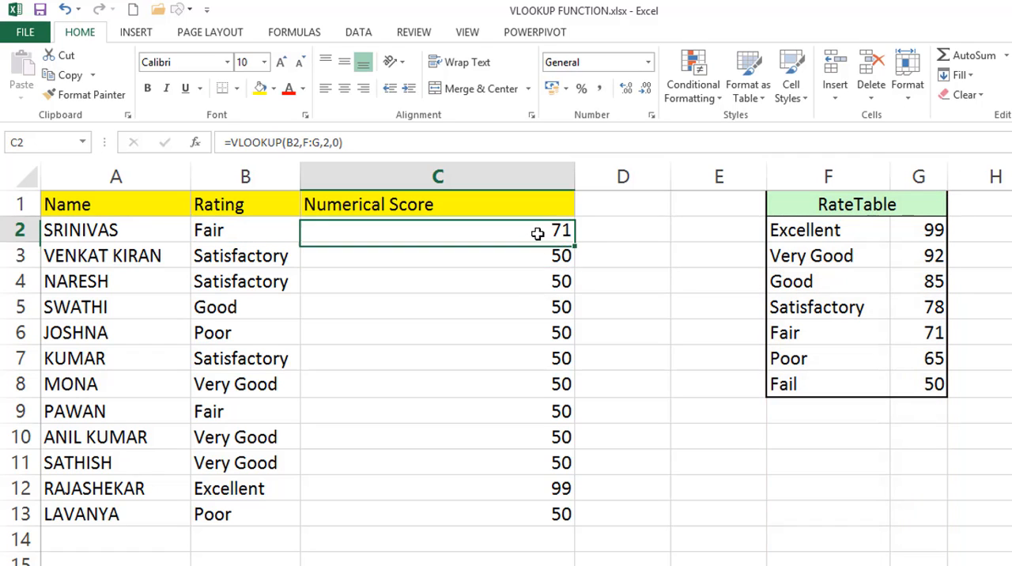
double_click(576, 244)
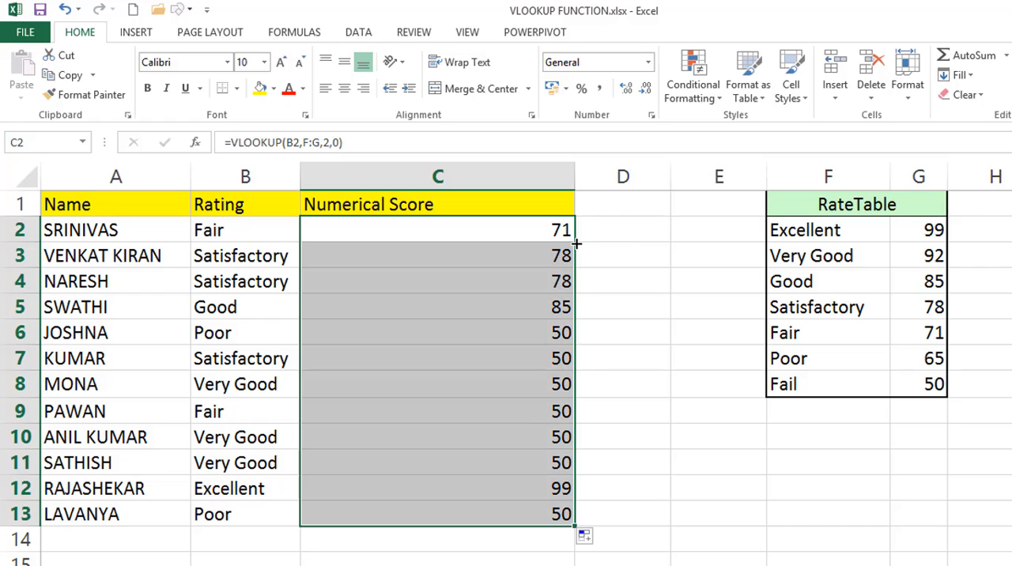
Review C2's exact-match formula and compare the score in C5 with the RateTable scores in G4 and G5
double_click(536, 233)
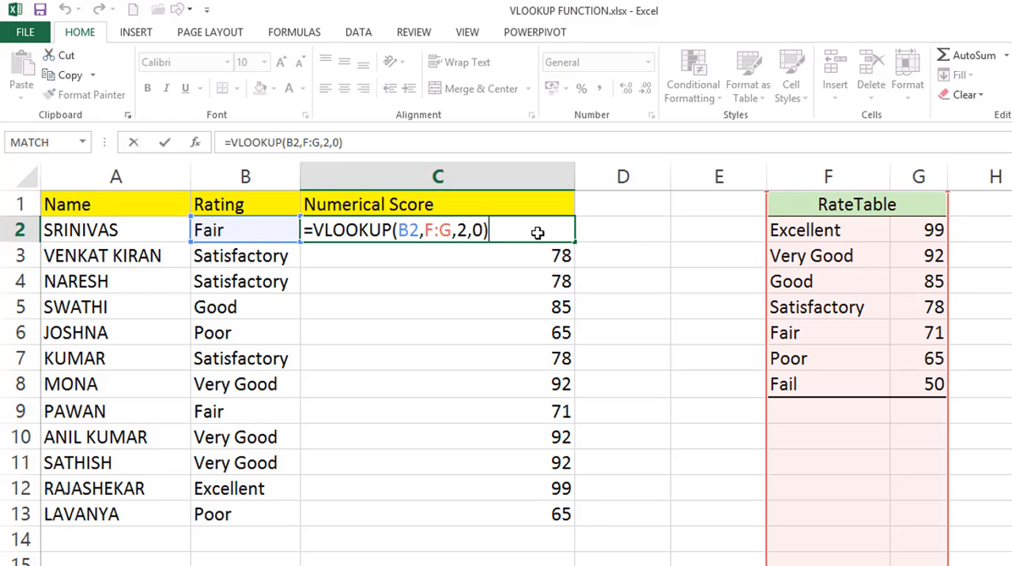
key("Escape")
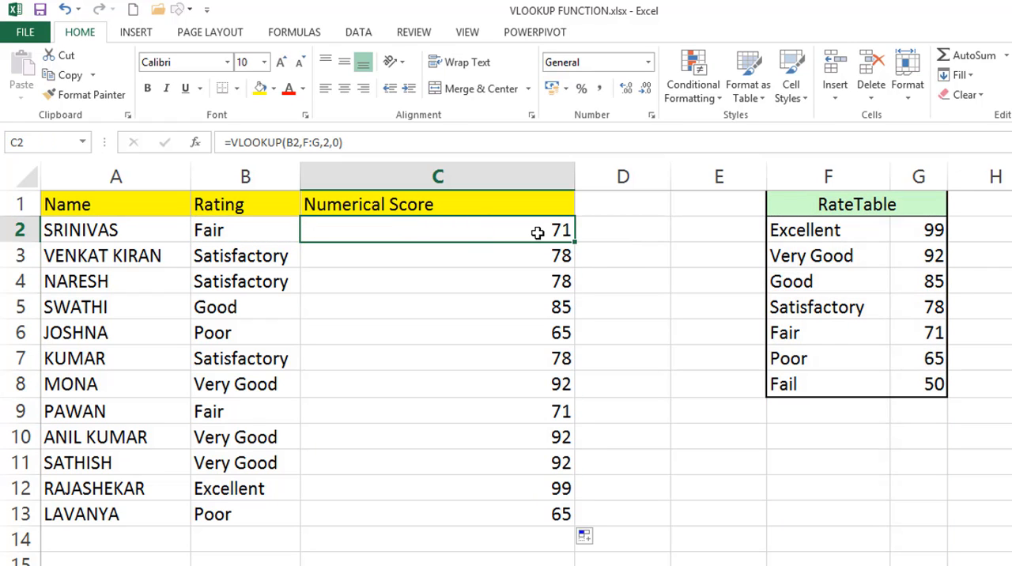
left_click(903, 310)
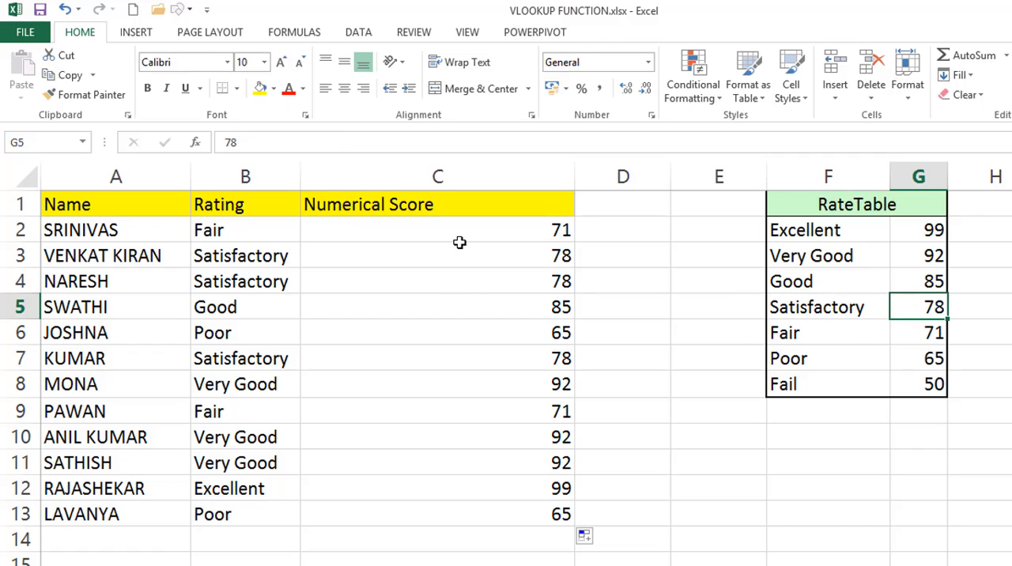
left_click(477, 302)
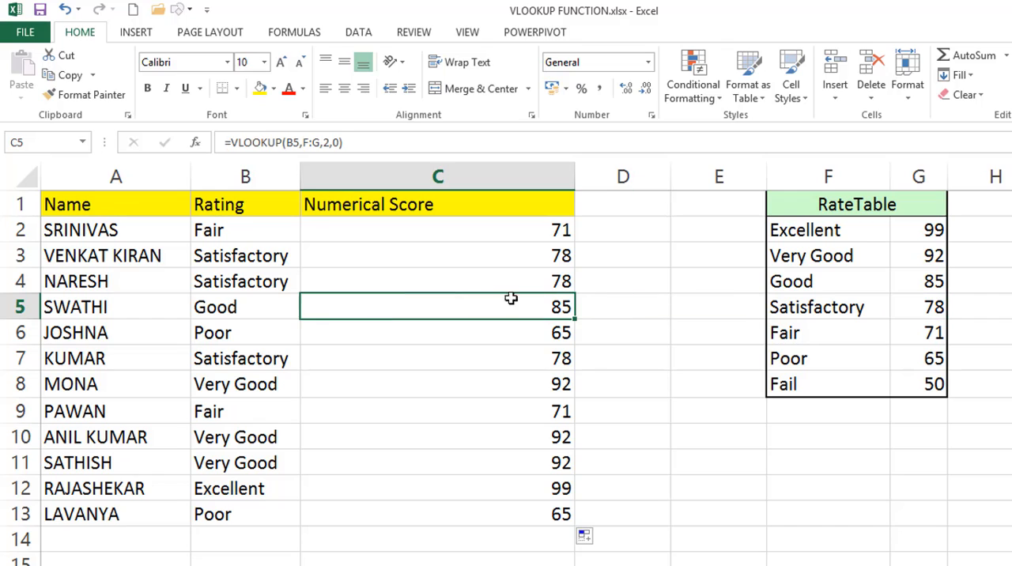
left_click(927, 281)
Inspect the range_lookup argument in C2's formula, then compare it with the formula in D2 of the Tax Rate sheet
left_click(509, 235)
double_click(509, 235)
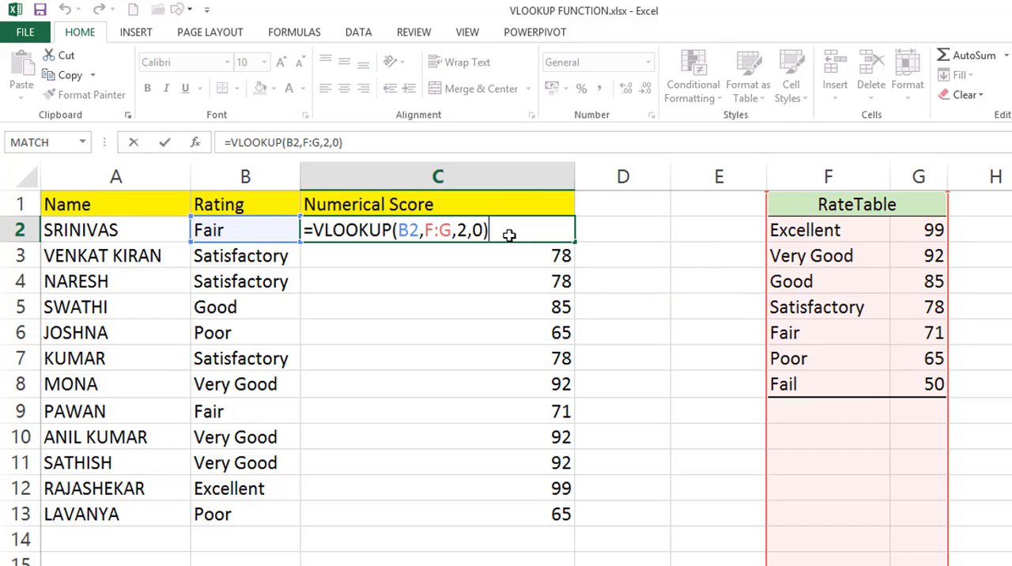
left_click(481, 230)
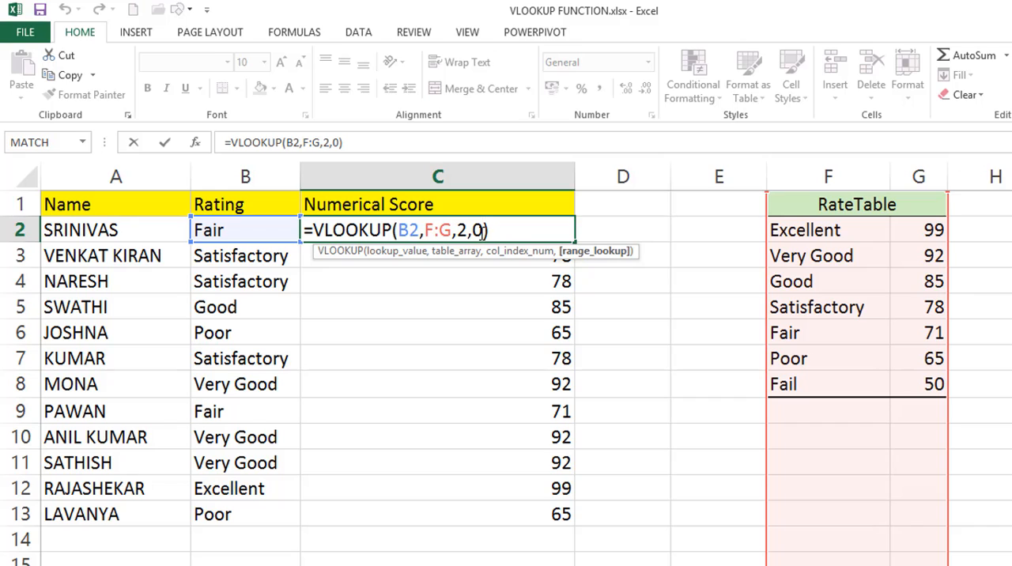
left_click(508, 230)
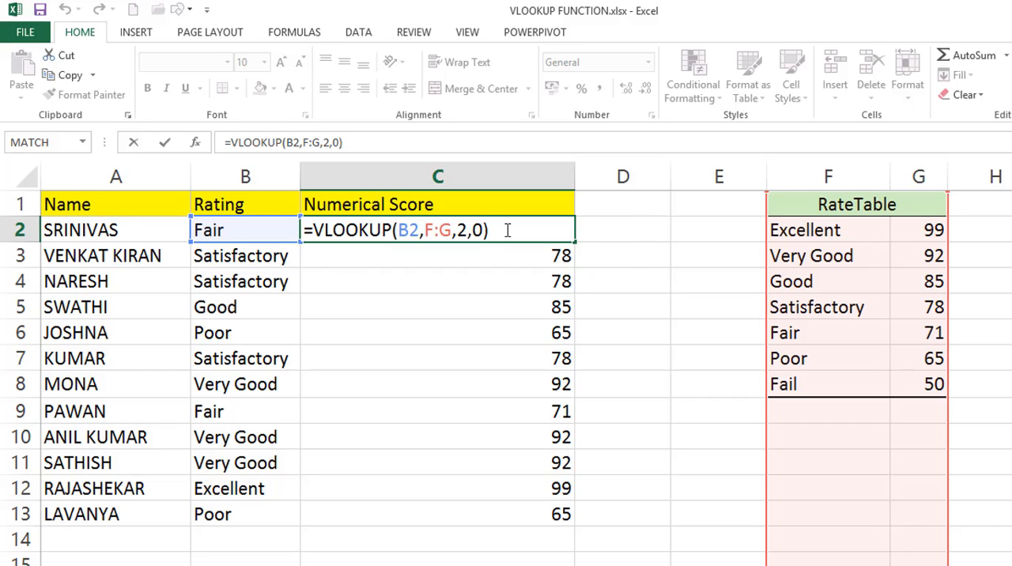
key("ctrl+Return")
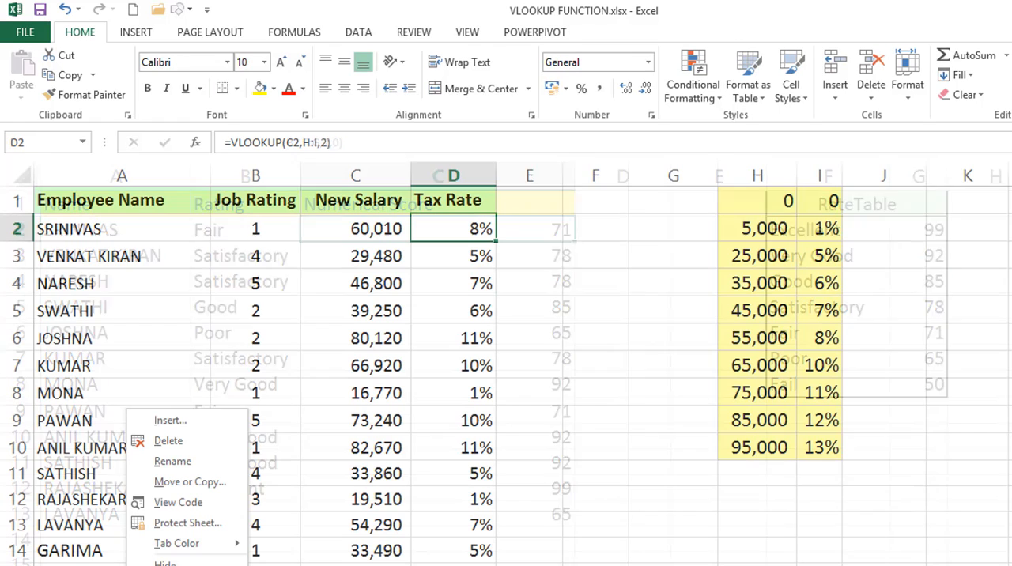
left_click(484, 224)
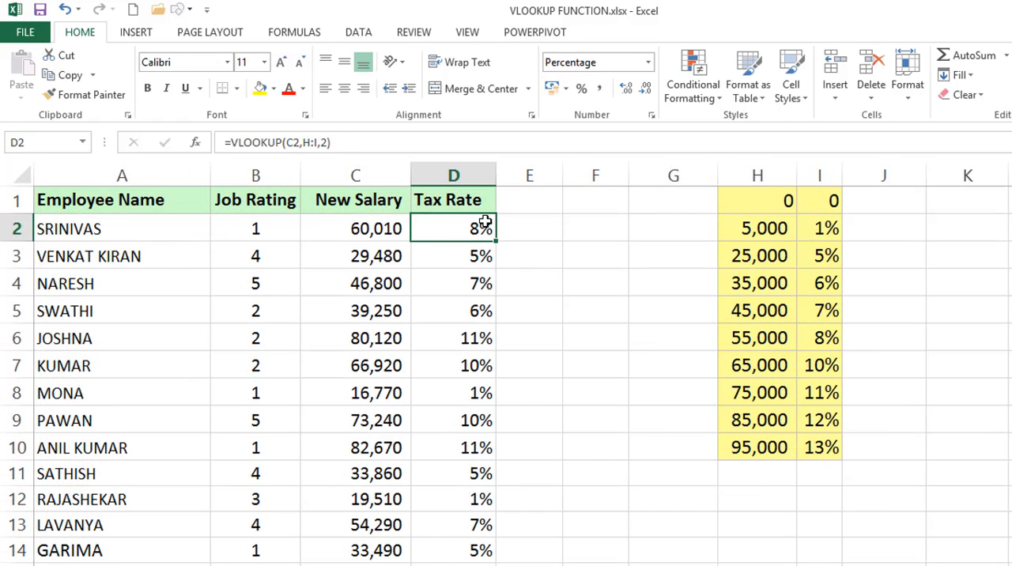
Try 0 as the exact-match argument in D2's VLOOKUP, filled down the Tax Rate column, and undo the changes
double_click(483, 224)
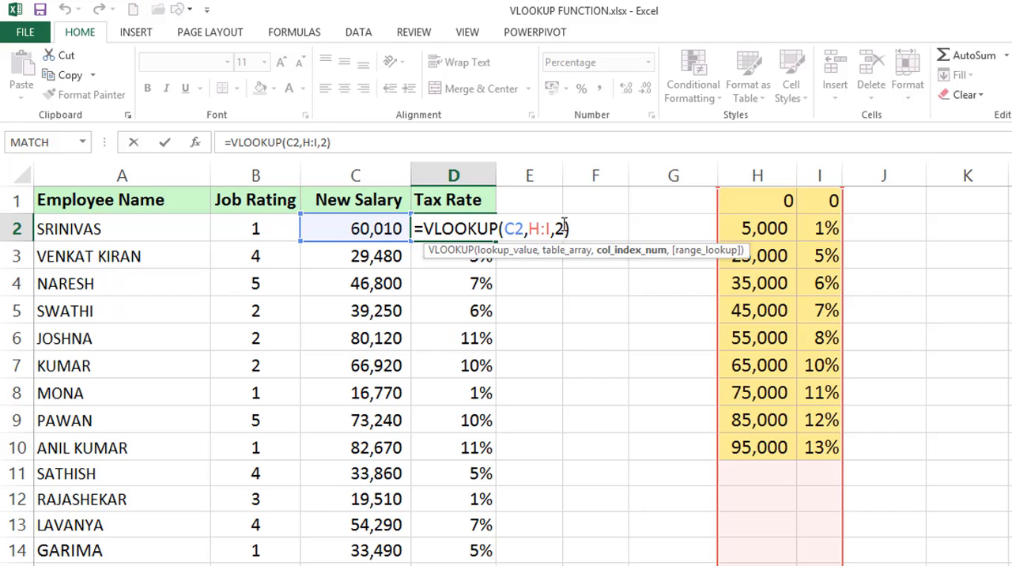
type(",0")
key("Return")
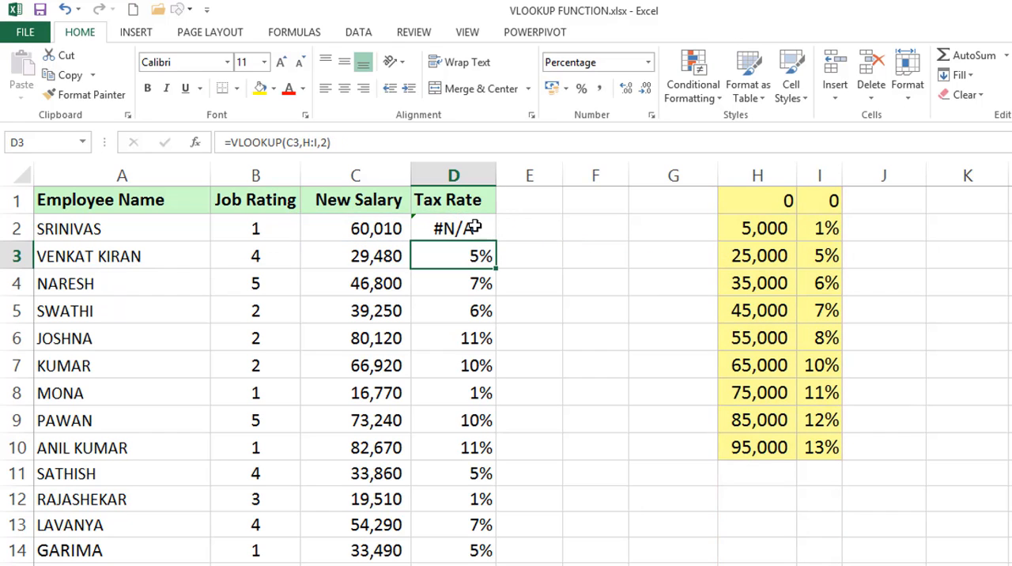
left_click(475, 228)
double_click(493, 241)
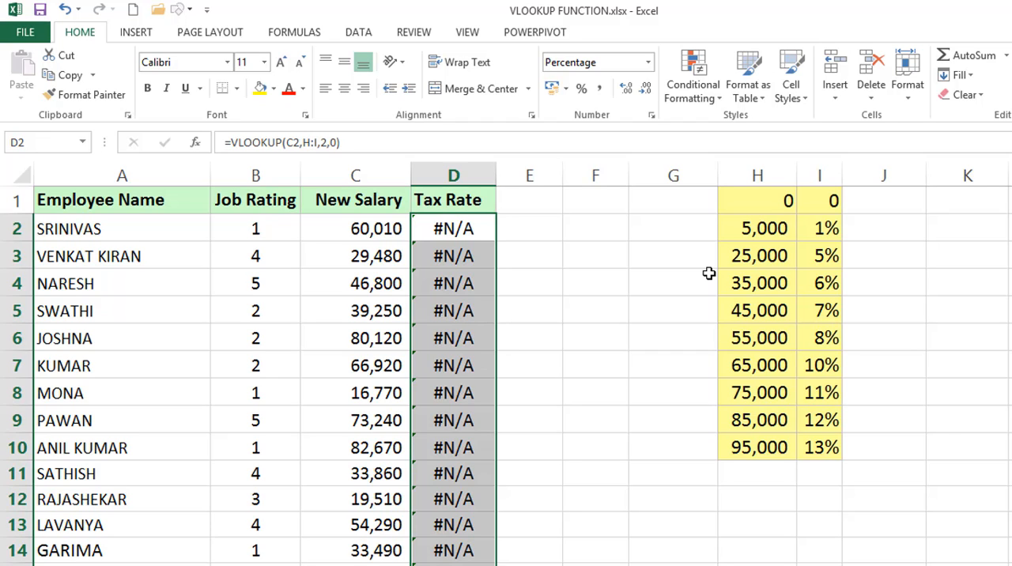
key("ctrl+z")
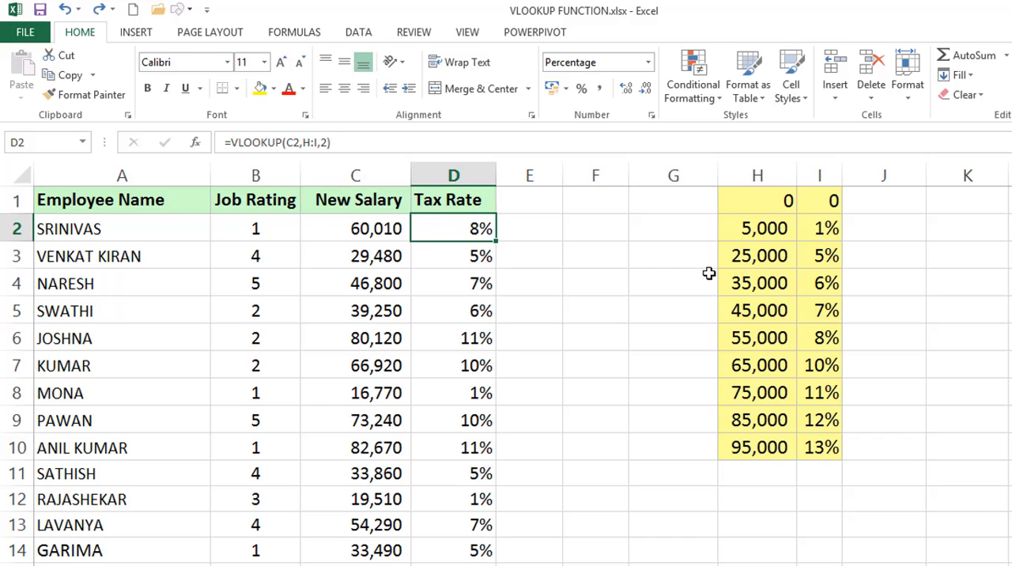
Review D2's VLOOKUP without a range_lookup argument and compare it with the exact-match argument in C2 of the Numerical Score sheet
double_click(494, 228)
double_click(489, 228)
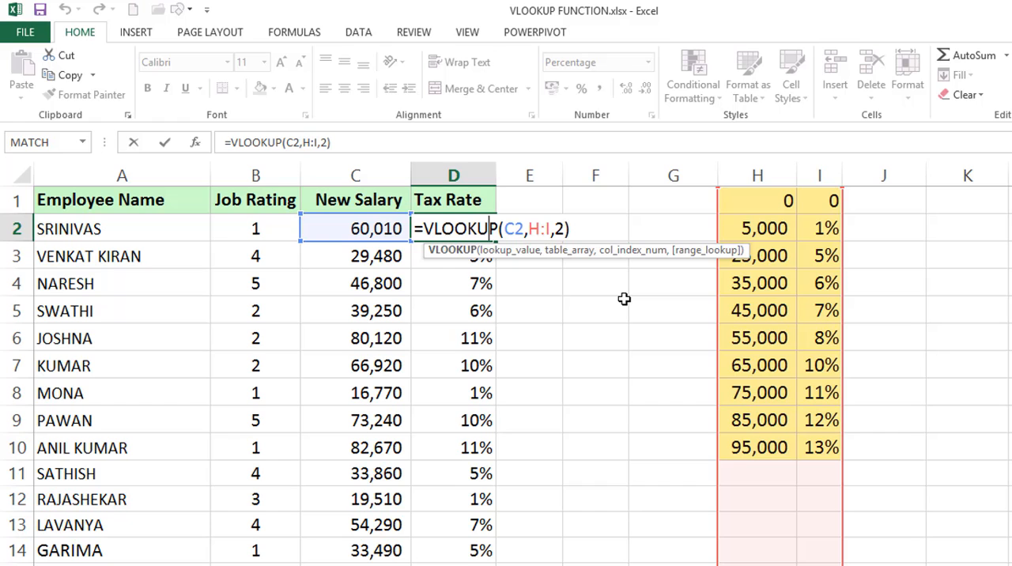
key("ctrl+Return")
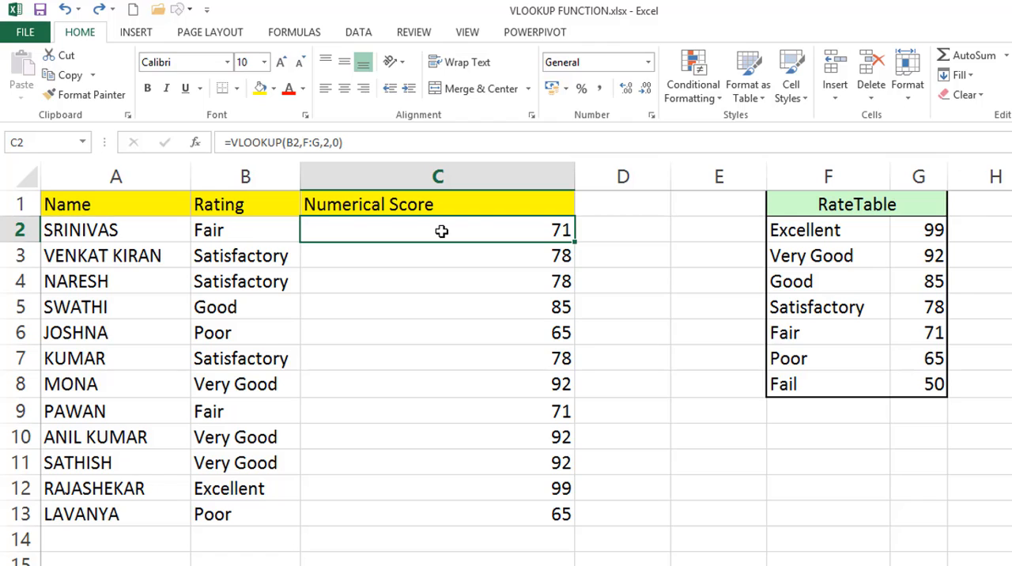
double_click(441, 230)
left_click(467, 230)
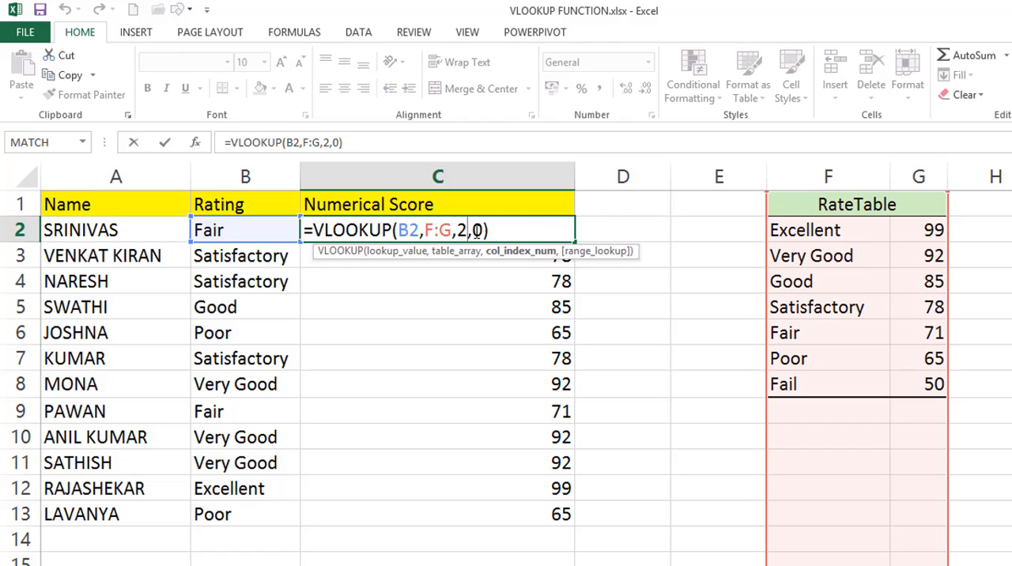
left_click(476, 230)
key("Escape")
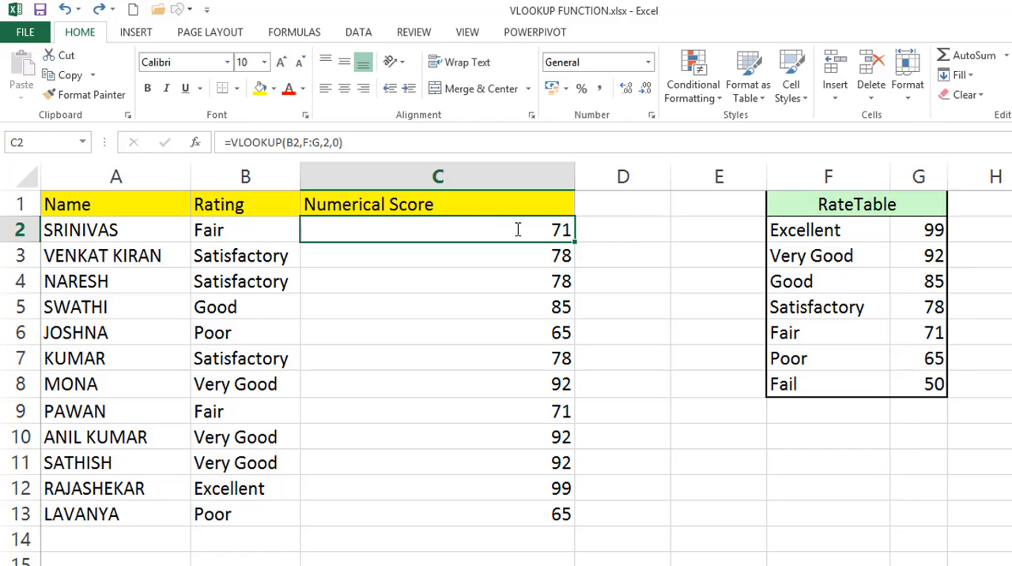
Locate VLOOKUP among the Lookup & Reference functions without inserting it, and return to the sheet
left_click(323, 34)
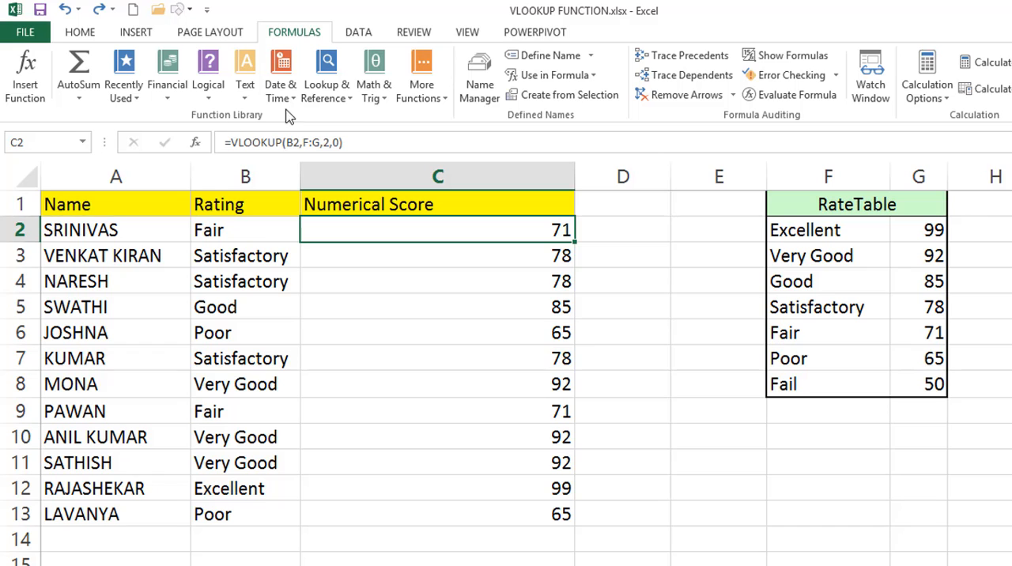
left_click(328, 95)
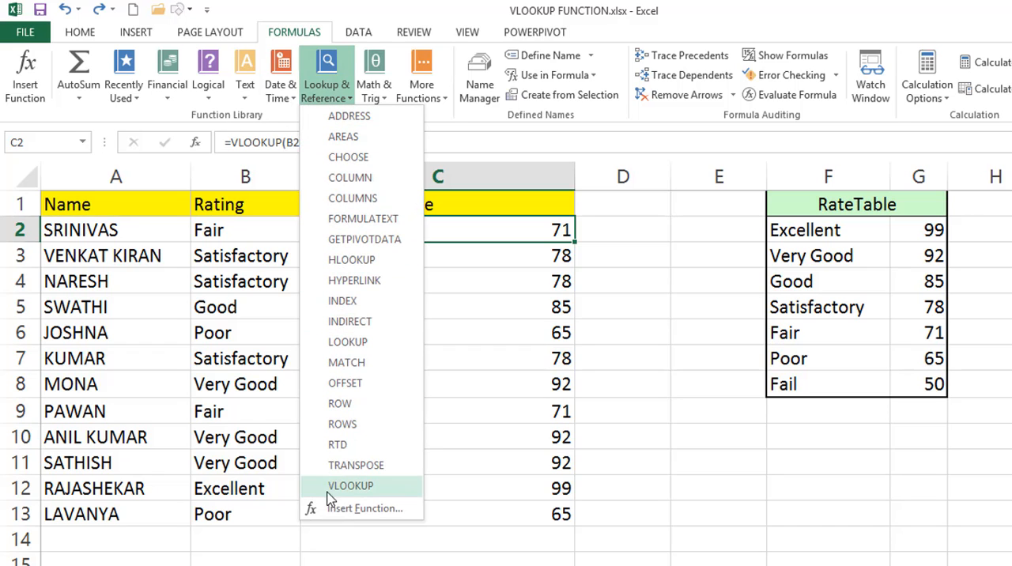
left_click(533, 241)
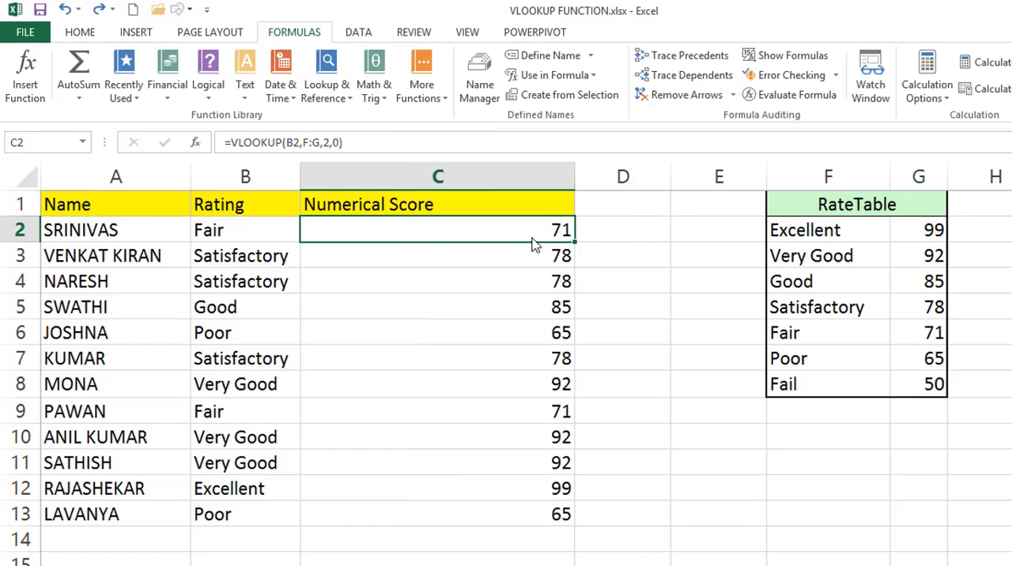